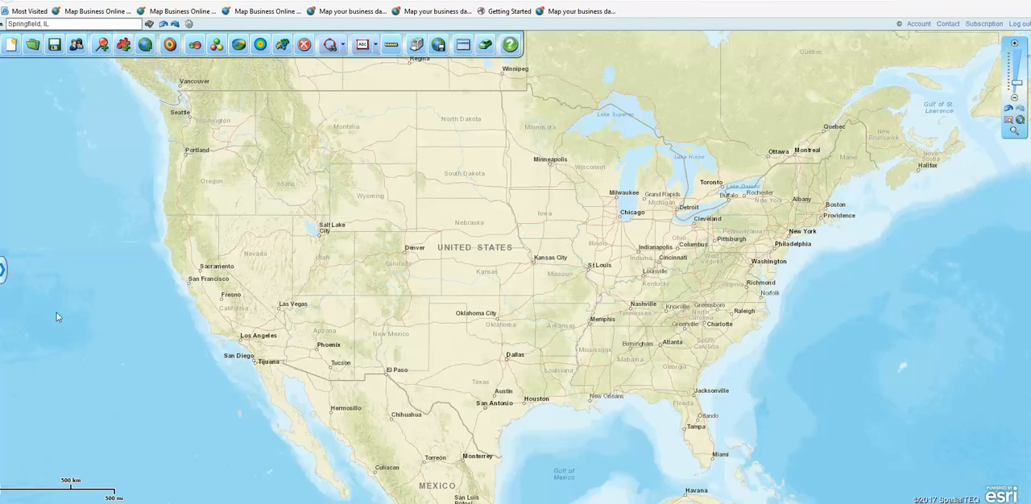
- Open the Map & Data window over the map and turn on the Counties layer
click(5, 273)
drag(93, 191, 142, 197)
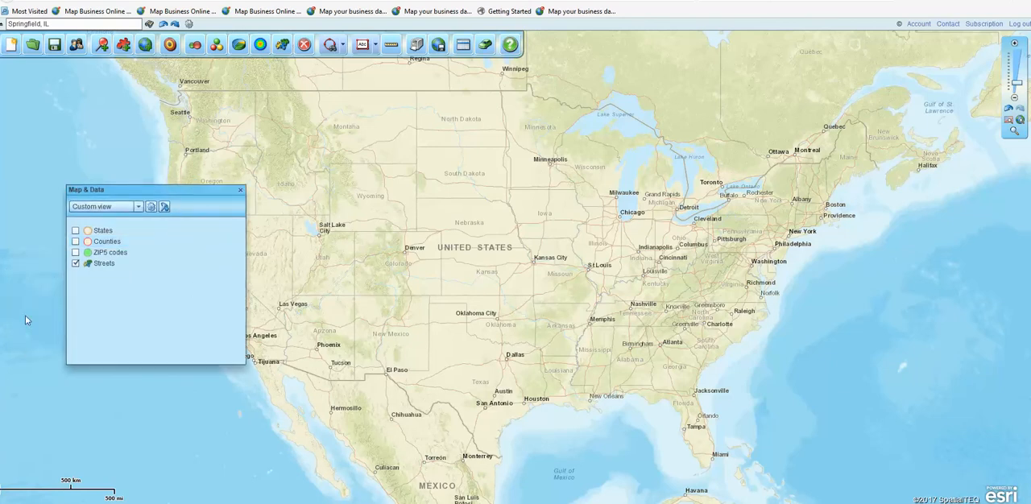
click(241, 191)
click(3, 269)
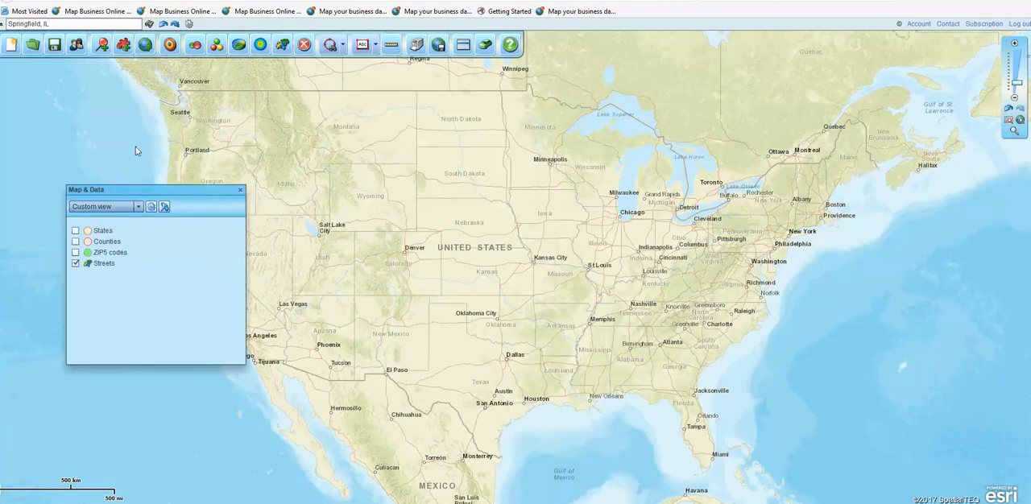
click(75, 242)
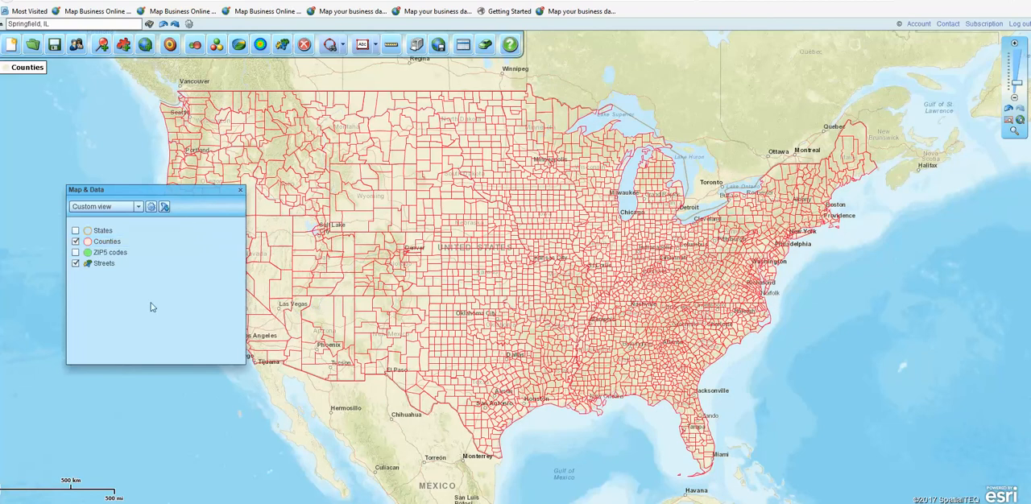
- Review the Counties layer's label, outline and fill properties, including the line color choices, without changing them
mouse_move(226, 245)
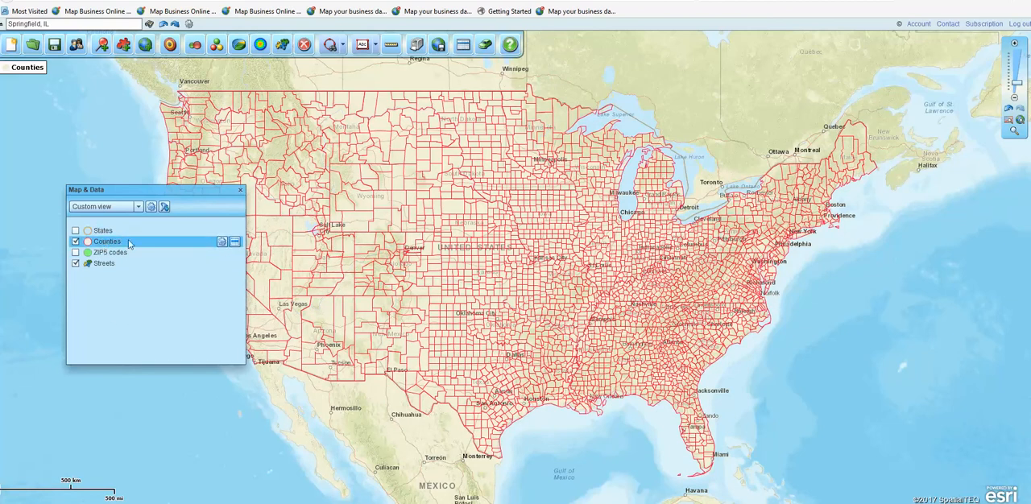
click(226, 243)
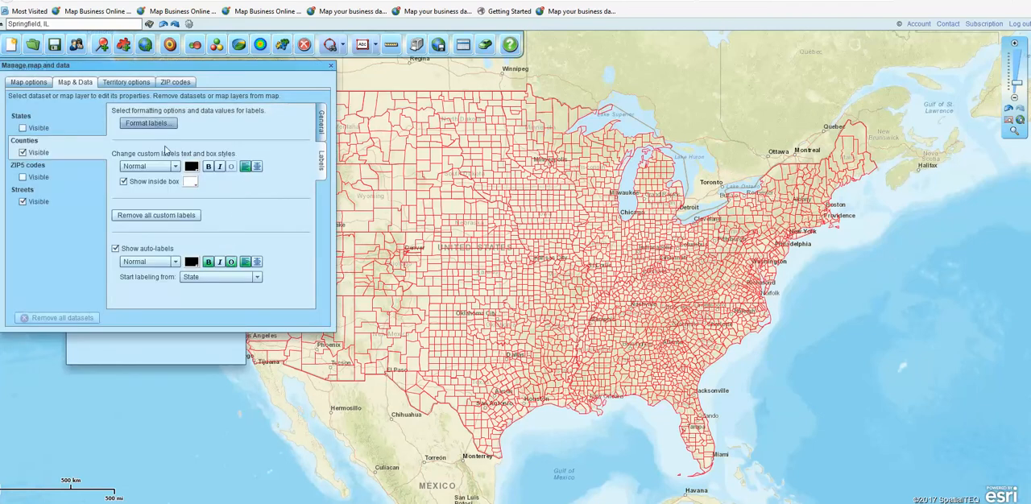
click(322, 122)
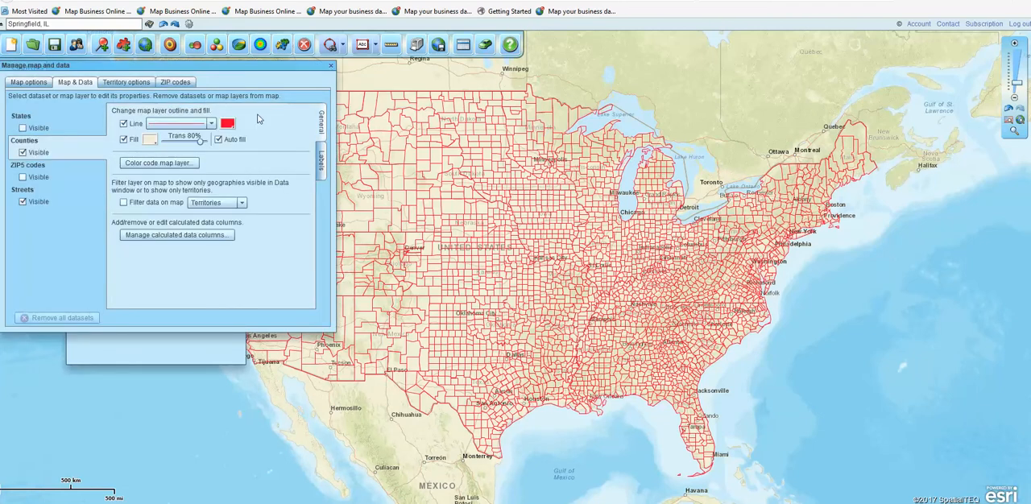
click(227, 125)
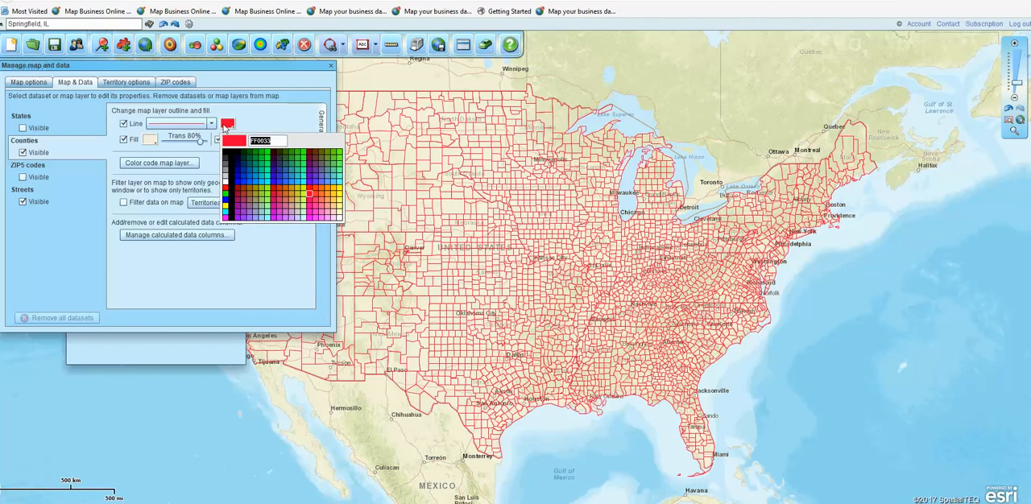
click(219, 126)
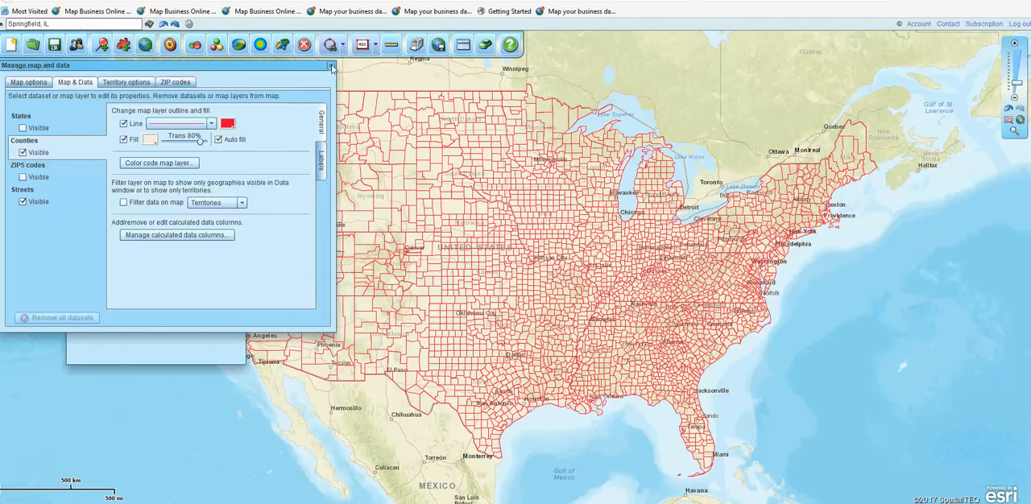
click(331, 66)
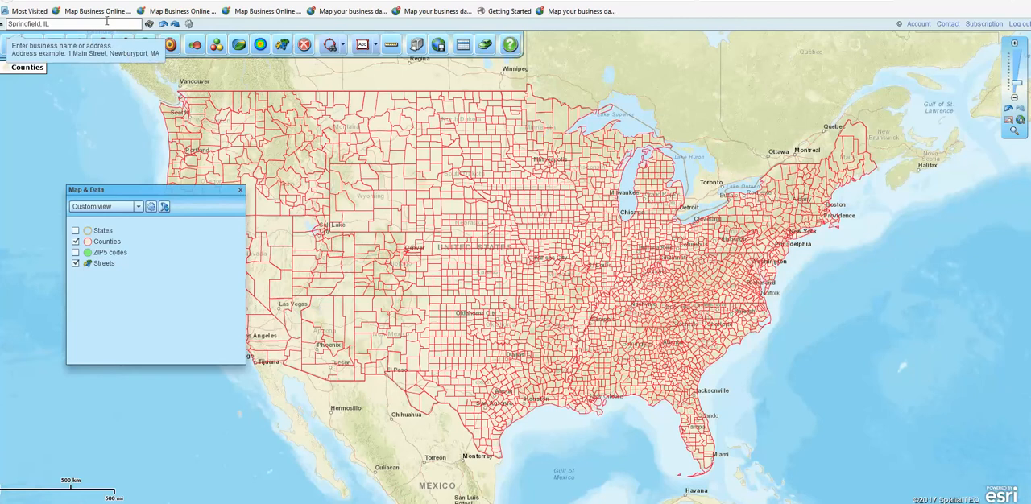
- Locate Springfield, IL on the map and add a circle with a 50-mile radius around it
triple_click(46, 23)
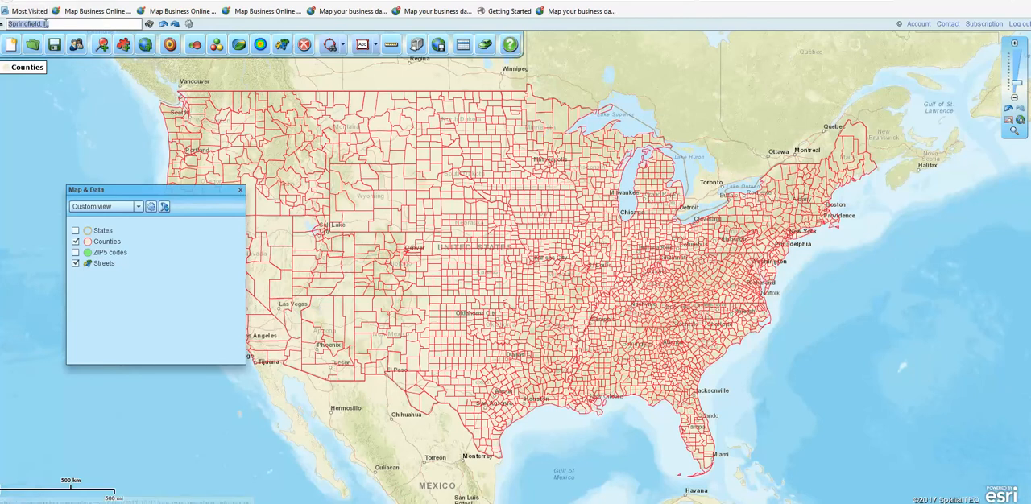
click(149, 25)
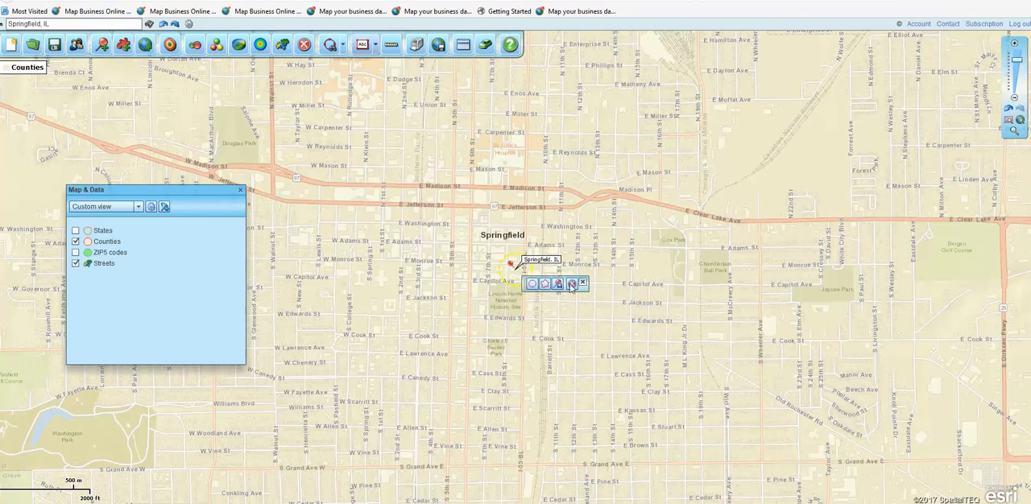
click(533, 284)
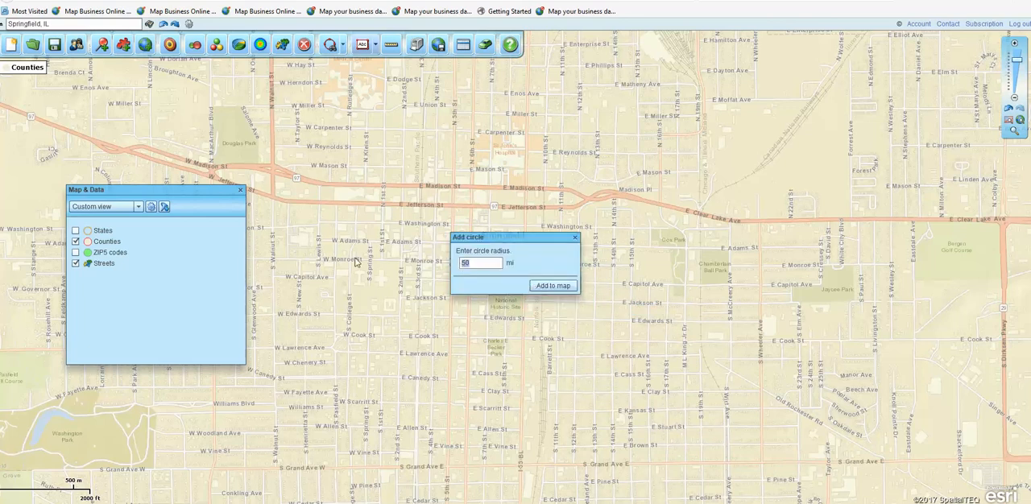
click(552, 286)
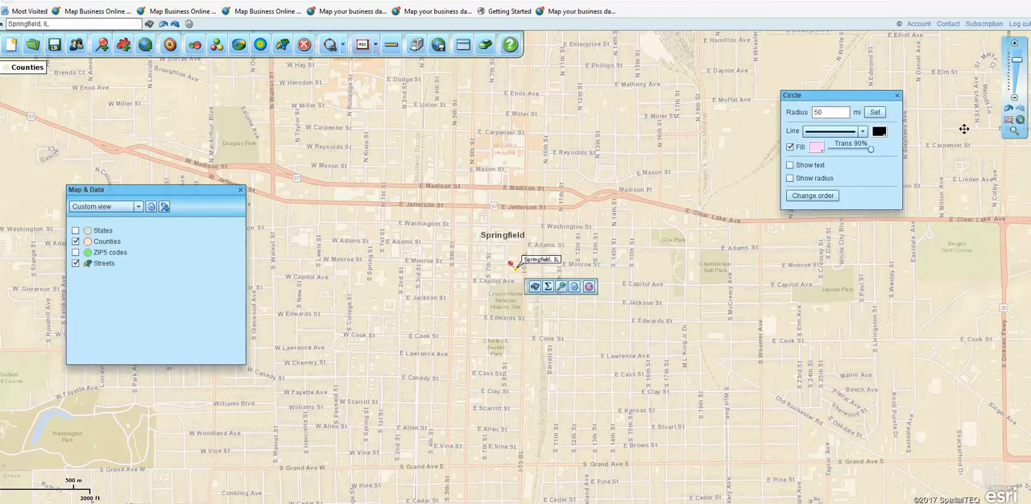
drag(1017, 61, 1019, 69)
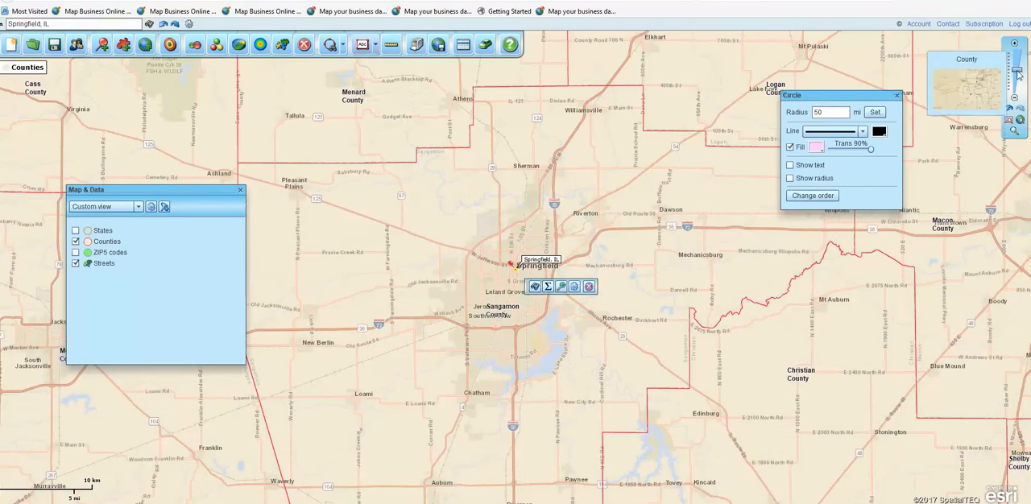
click(1017, 75)
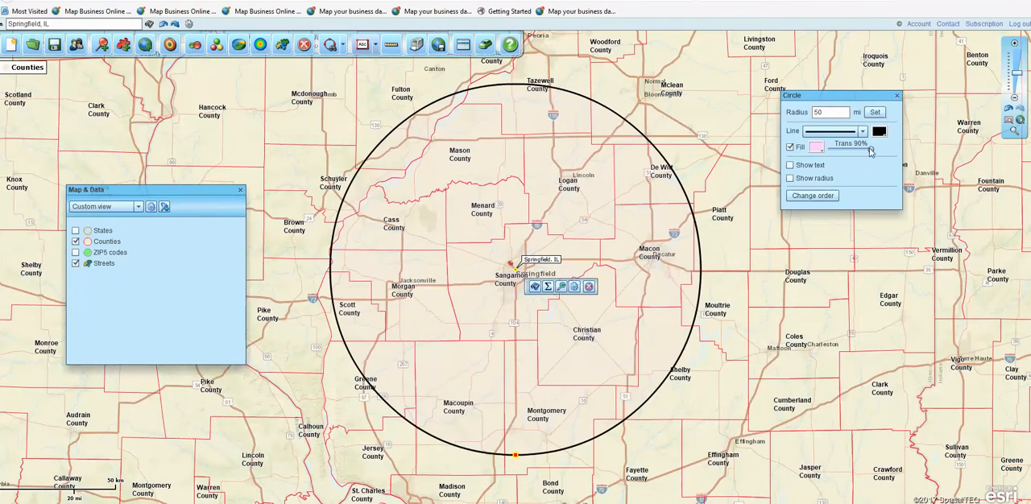
- Try the circle's fill at 0% transparency, look at its color choices, and restore the transparency to 90%
drag(869, 151, 819, 153)
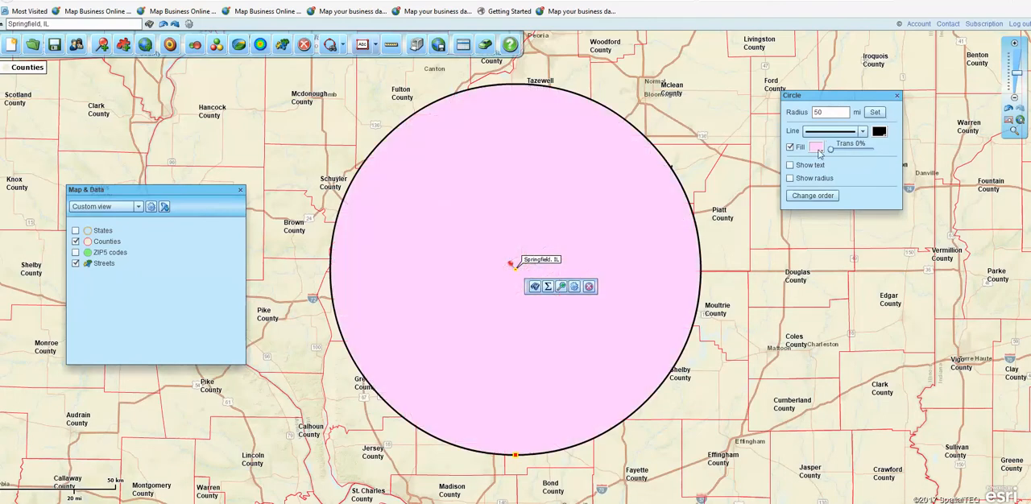
click(817, 149)
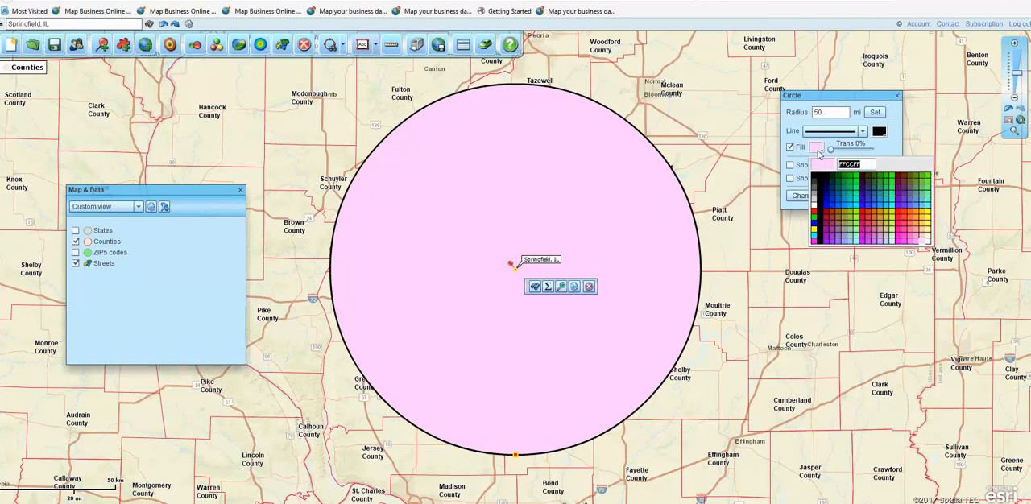
click(832, 145)
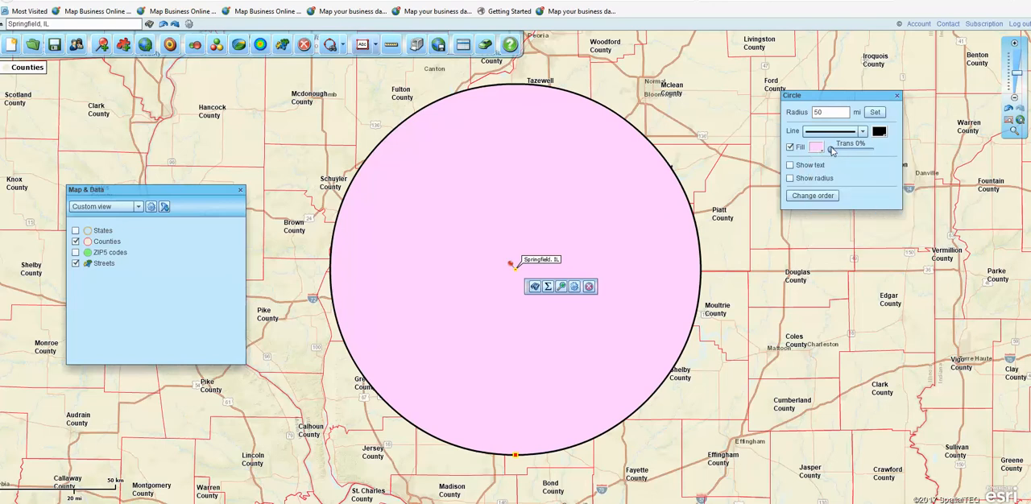
drag(832, 150, 882, 151)
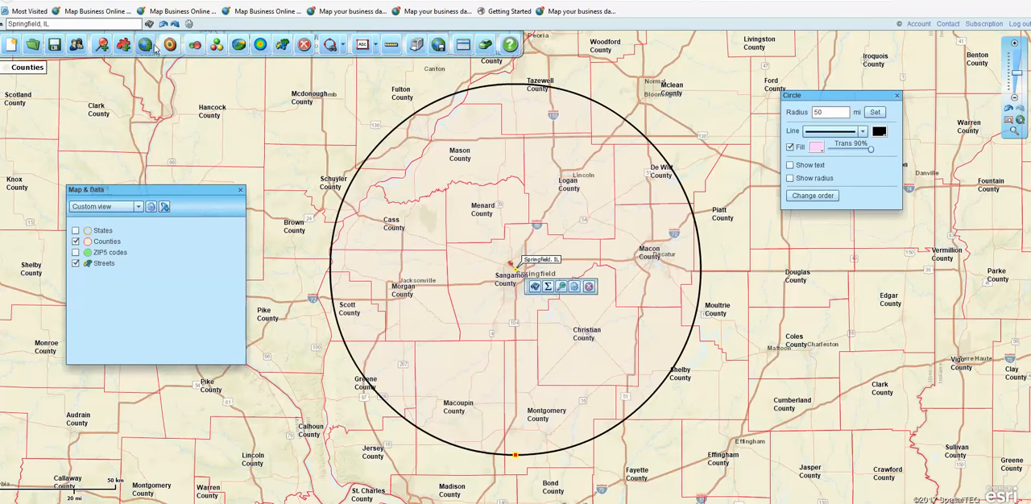
- Add the City limits and Highways layers to the map
click(146, 46)
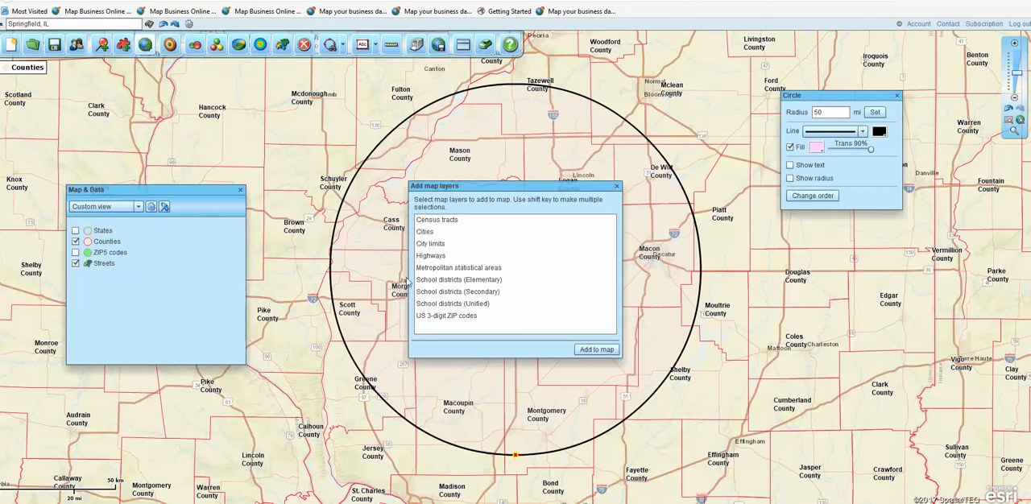
click(434, 246)
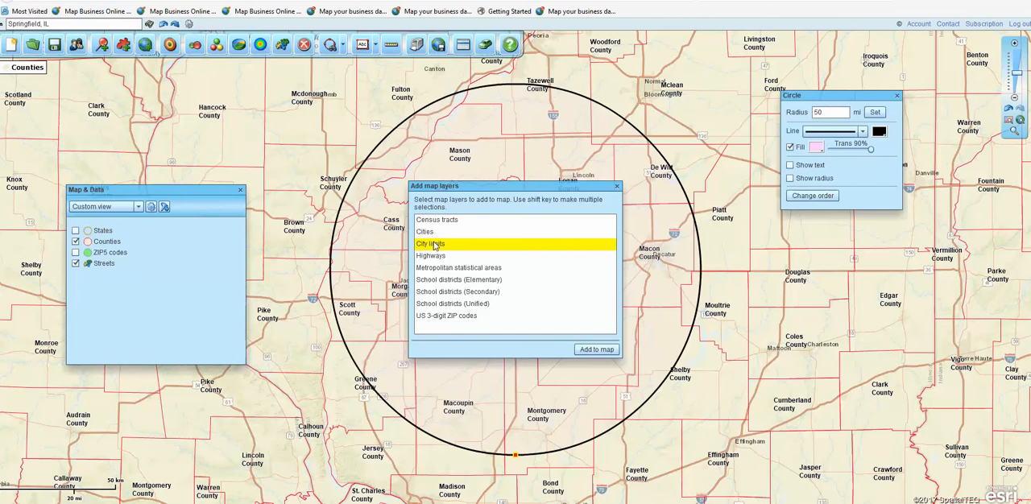
click(588, 350)
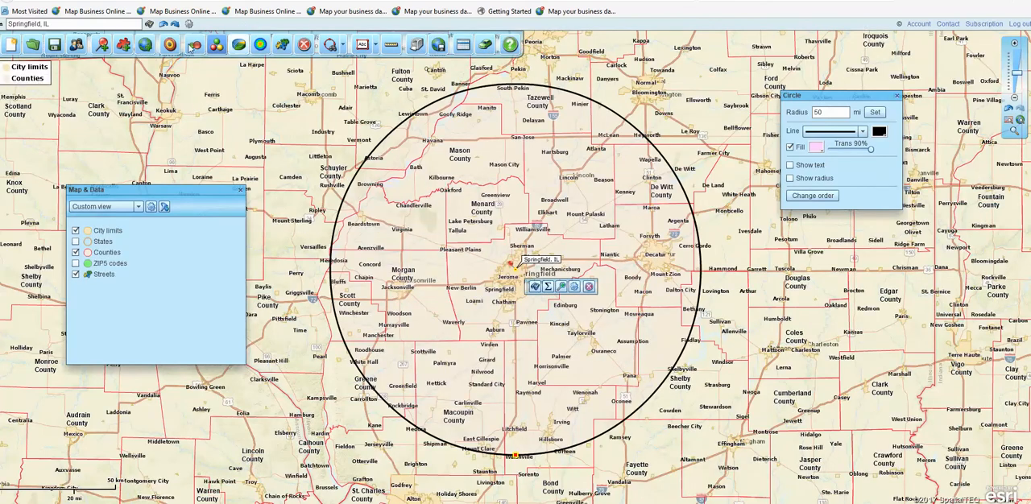
click(144, 45)
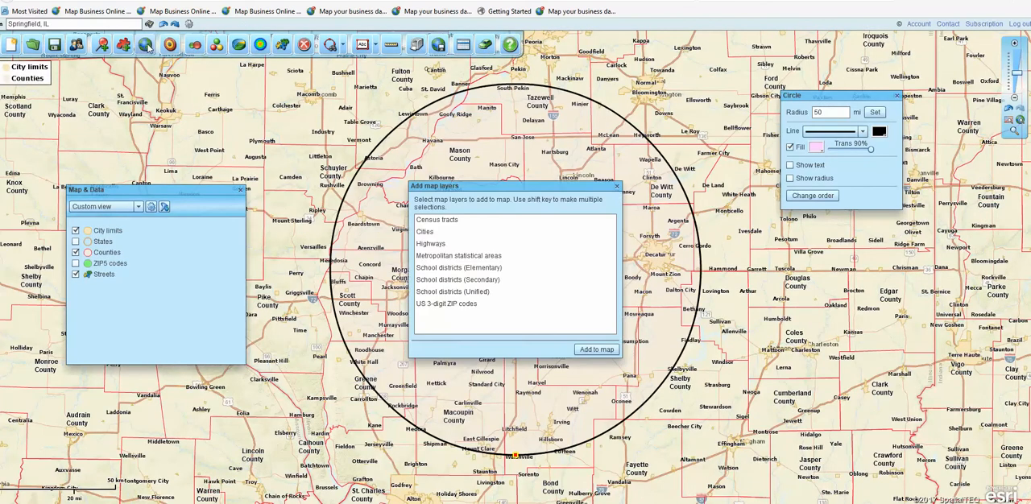
click(432, 245)
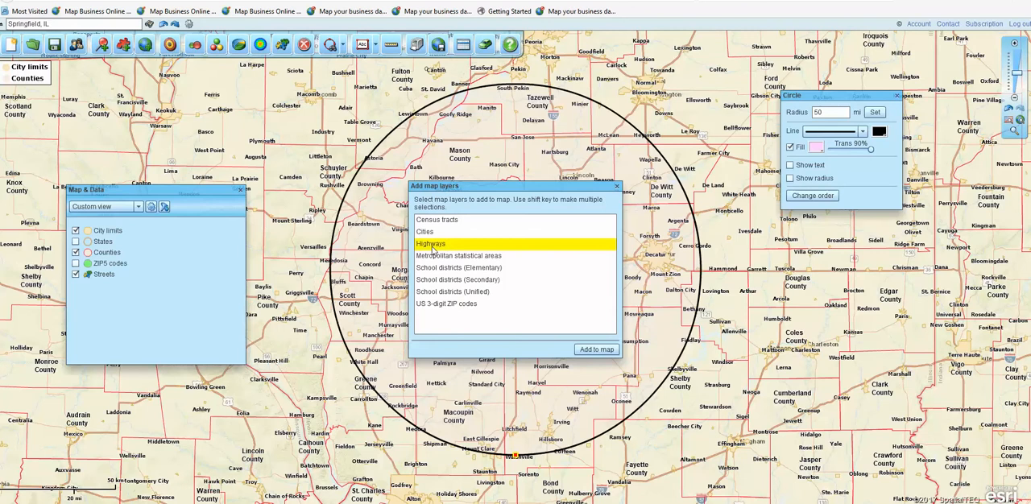
click(606, 349)
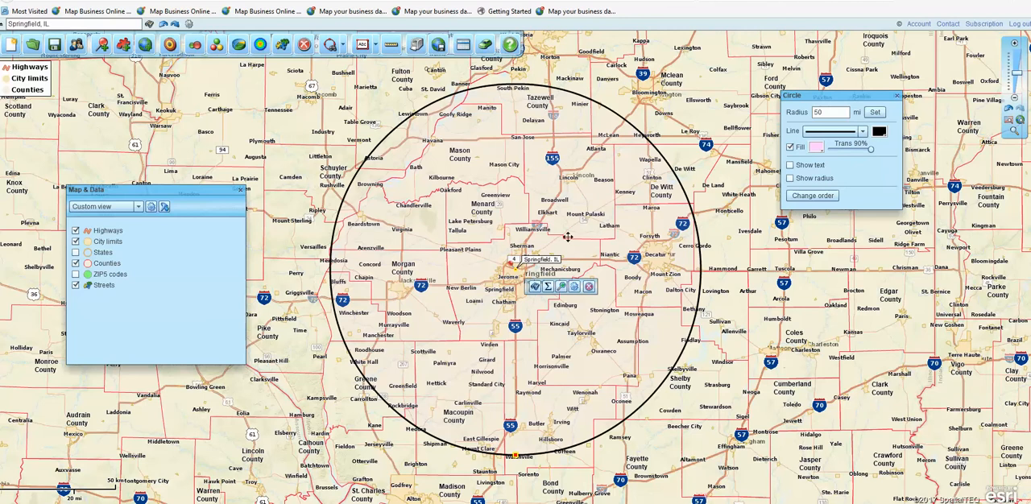
- Zoom the map in on the area around the circle and close the circle's properties
click(1013, 130)
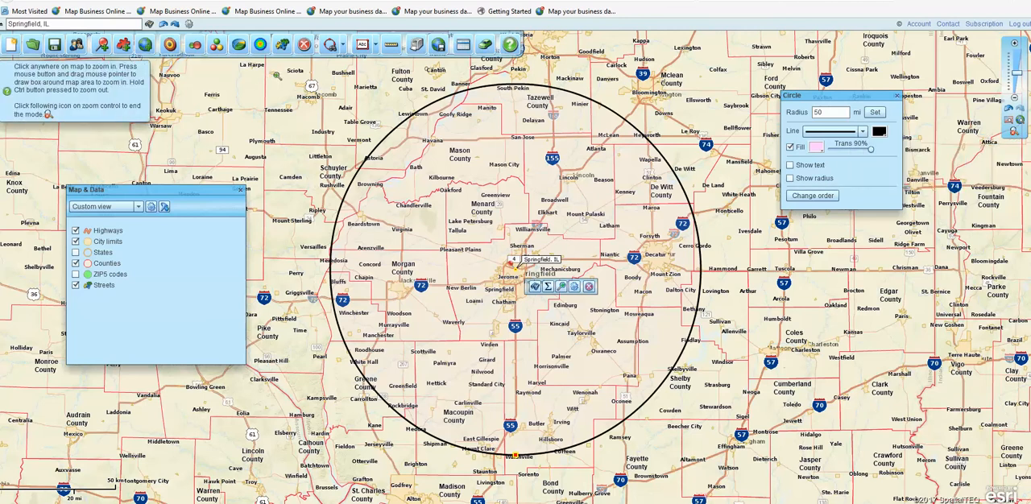
drag(284, 90, 728, 453)
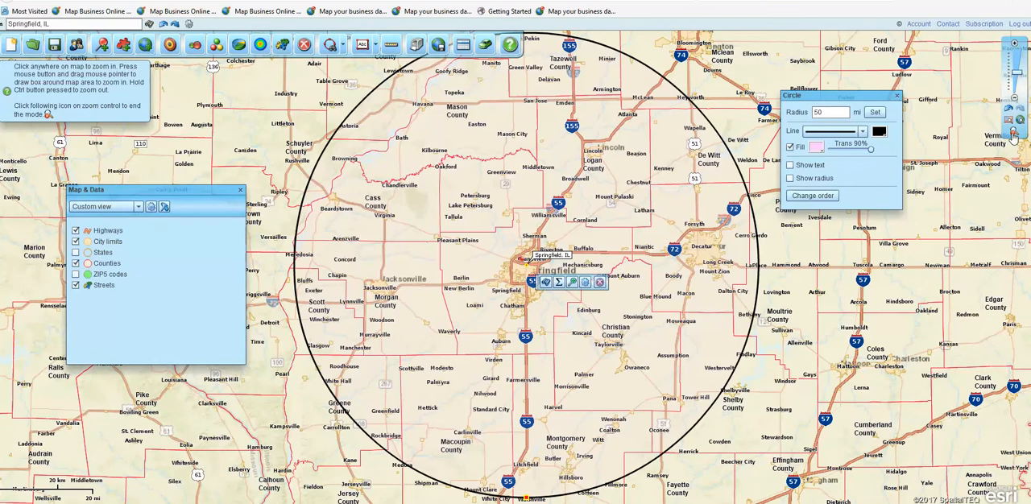
click(1013, 136)
drag(868, 98, 886, 98)
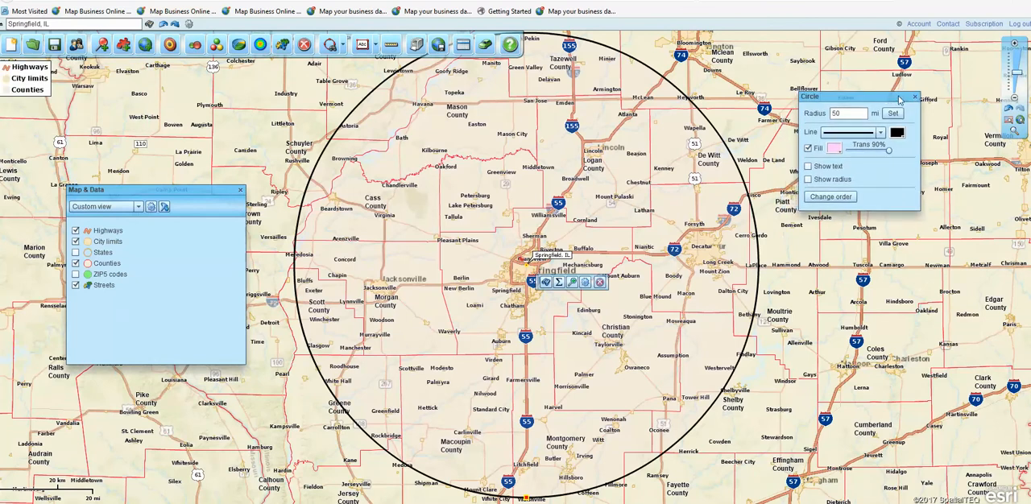
click(916, 98)
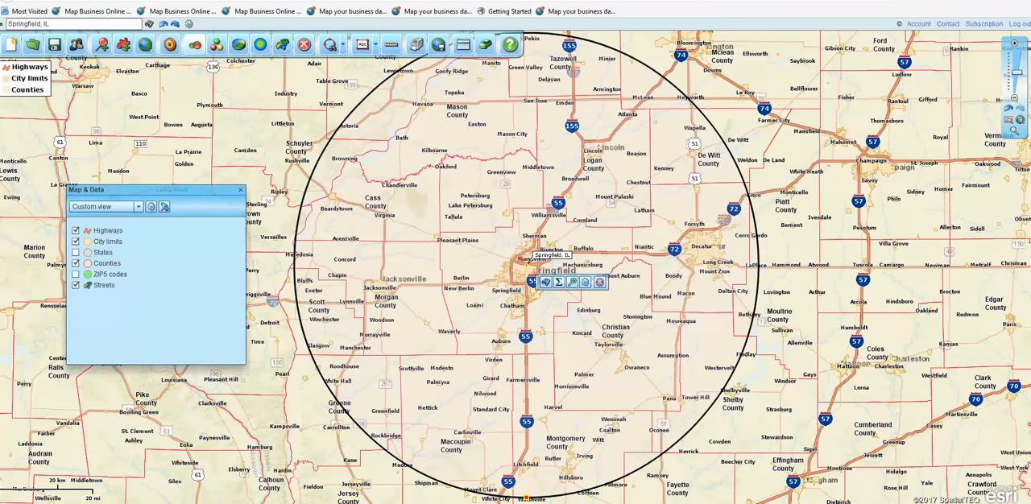
- Review the City limits layer's line and fill properties, and inspect the city boundaries around Petersburg in Menard County up close
mouse_move(98, 242)
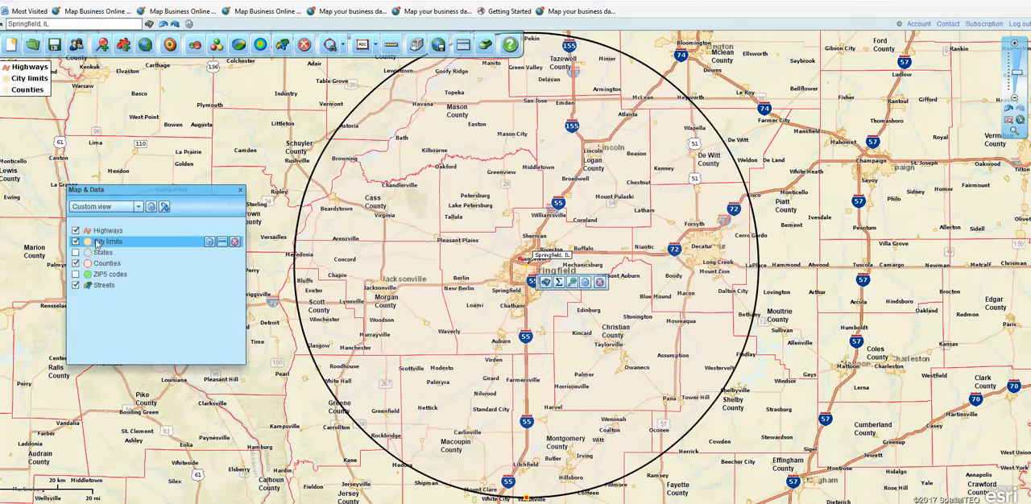
click(209, 242)
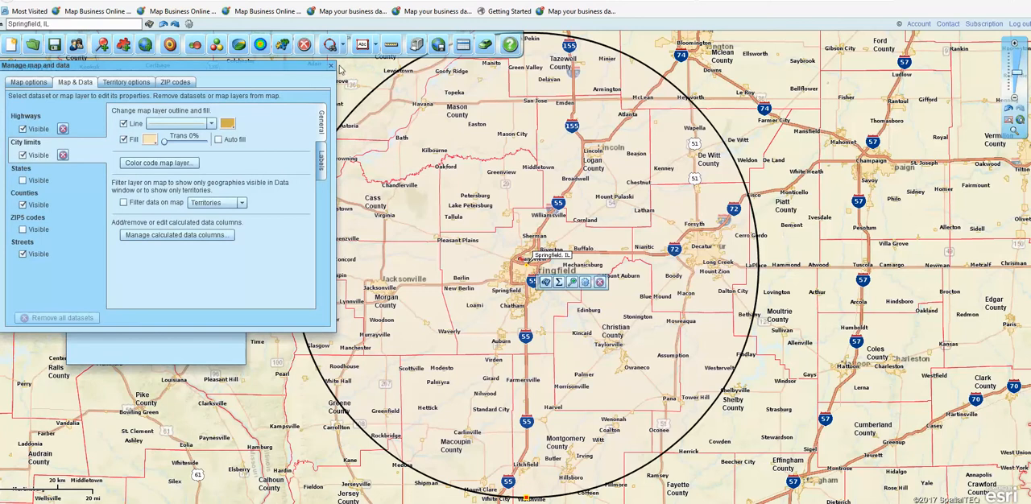
click(330, 66)
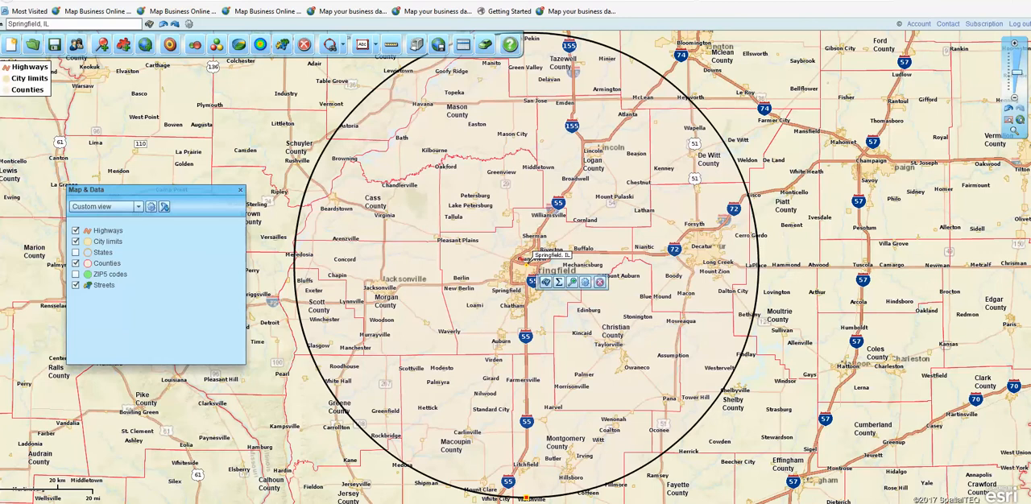
click(1015, 133)
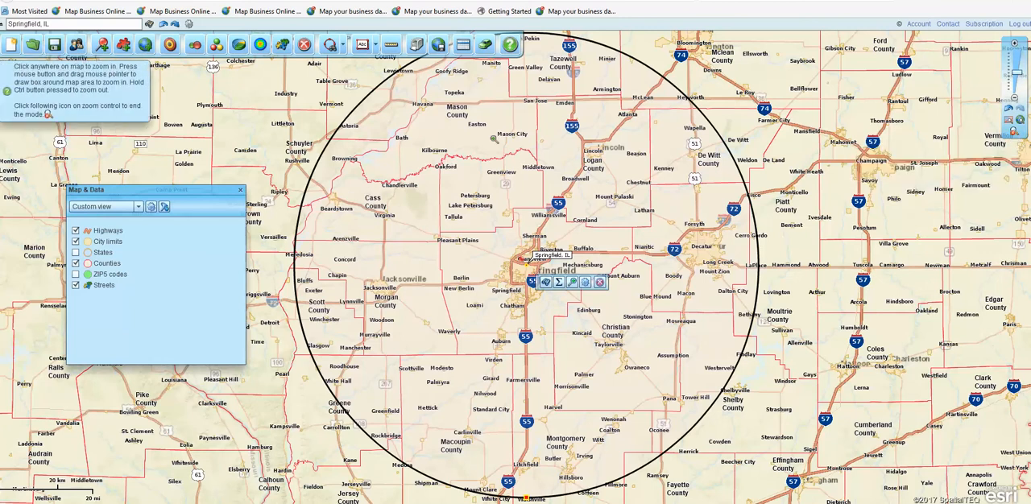
drag(419, 150, 505, 244)
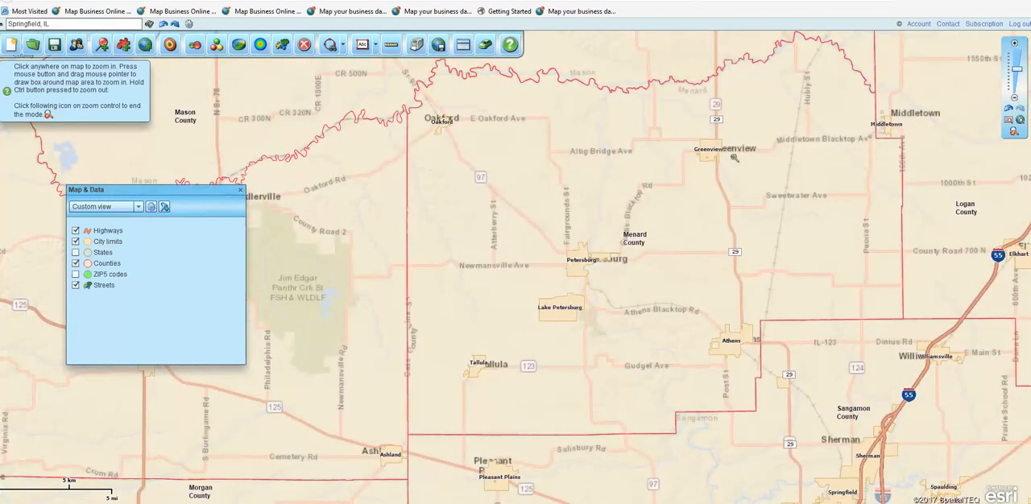
click(1008, 110)
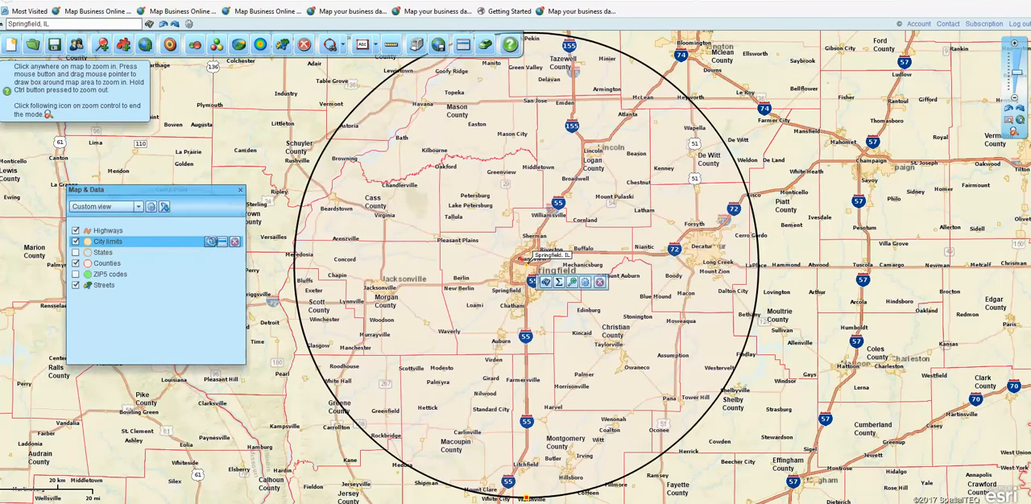
- Look over the custom label formatting options of the City limits layer, dismiss the zoom hint, and close the layer's properties
click(210, 242)
drag(269, 73, 324, 148)
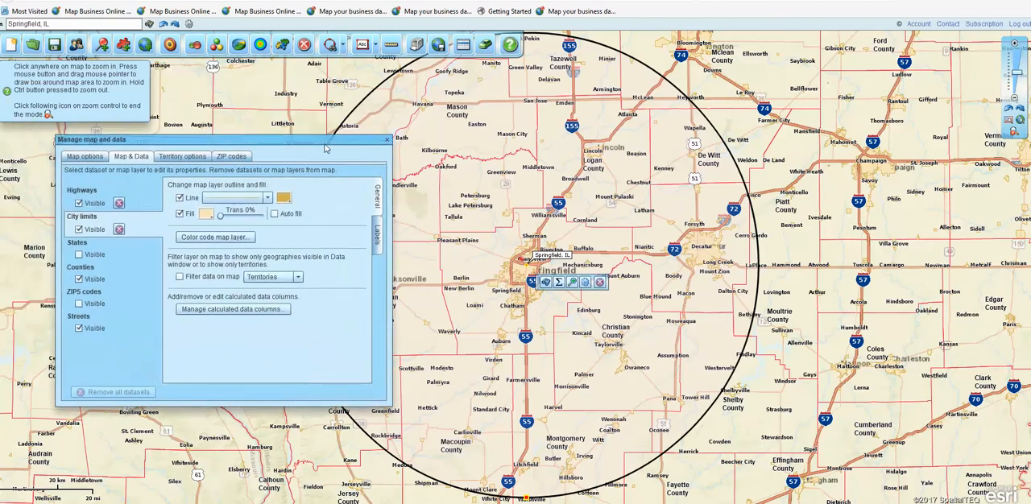
click(145, 66)
click(376, 231)
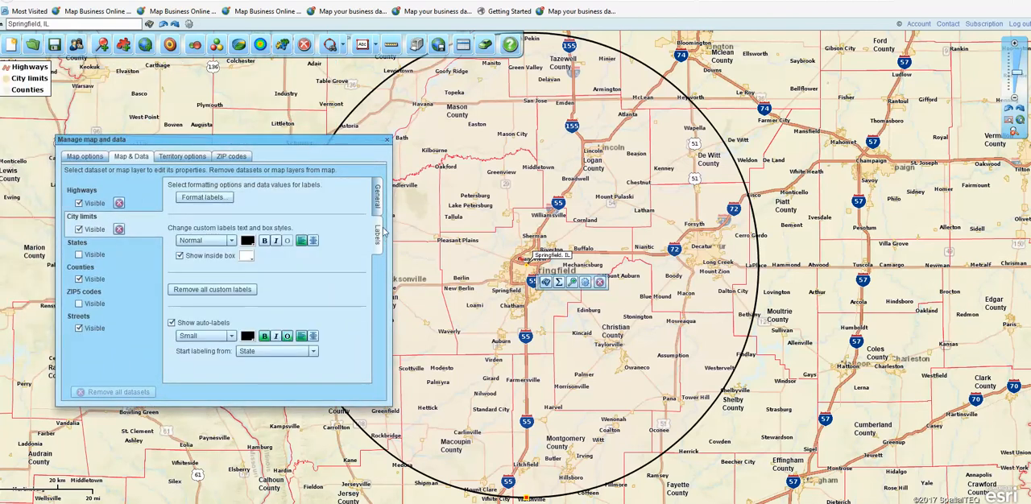
click(212, 198)
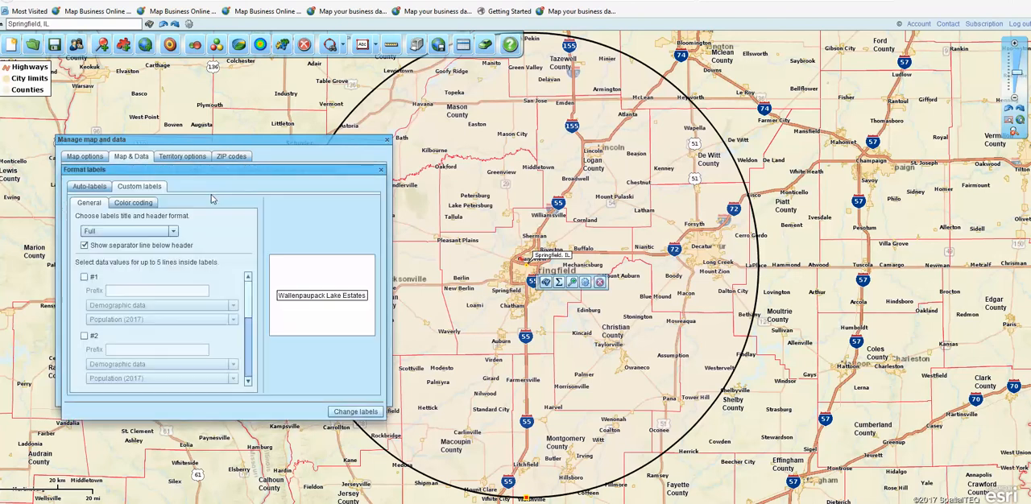
click(382, 170)
click(386, 140)
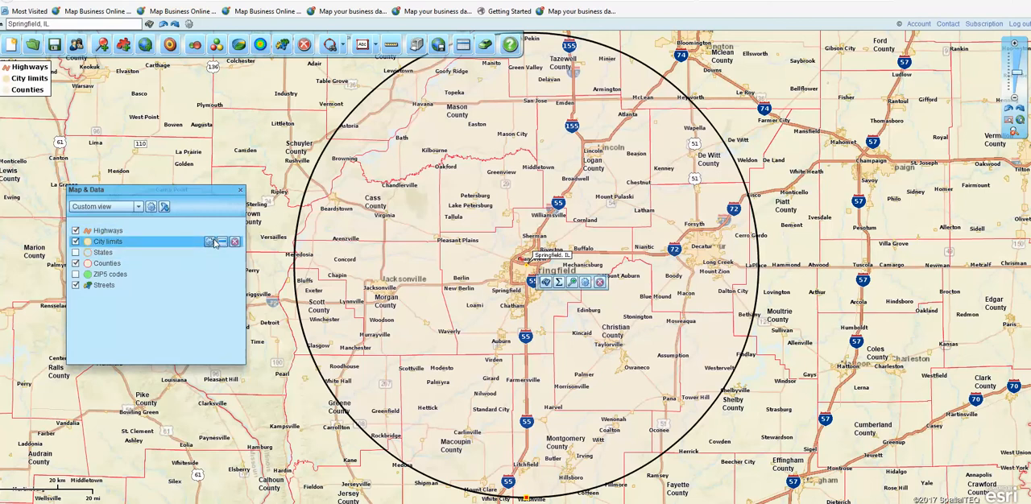
- Open the City limits label formatting for auto-labels and enable the first data line with the Pop: prefix
click(210, 241)
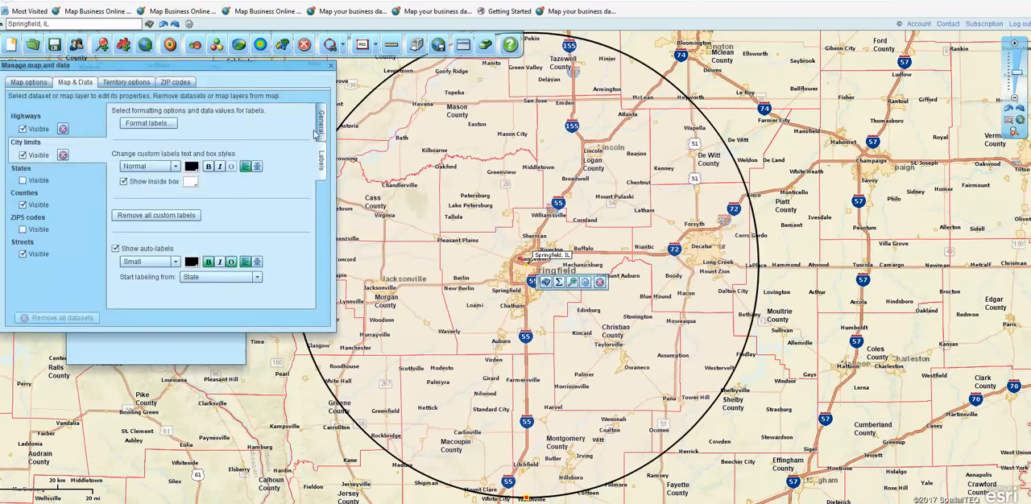
click(134, 124)
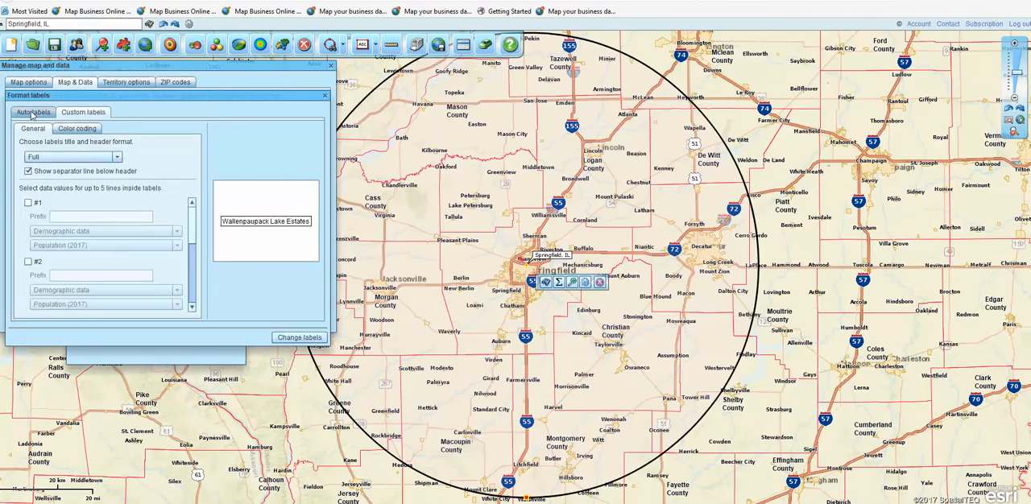
click(32, 113)
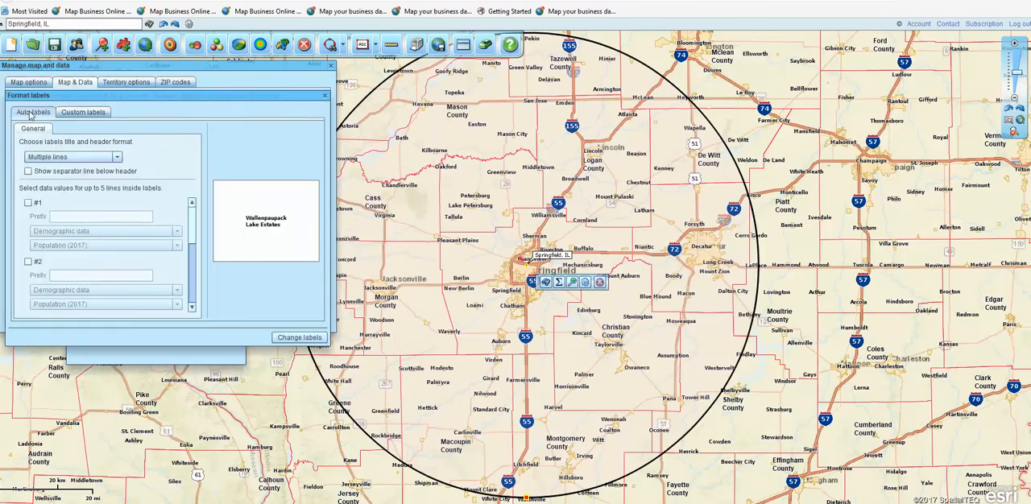
click(28, 202)
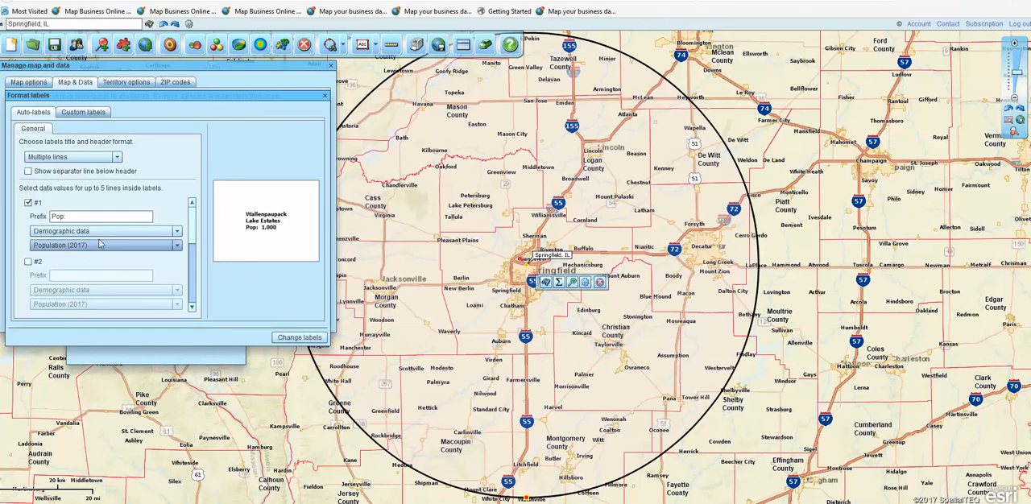
- Review the data categories and value choices for the first label line, keeping Demographic data and Population (2017)
click(181, 232)
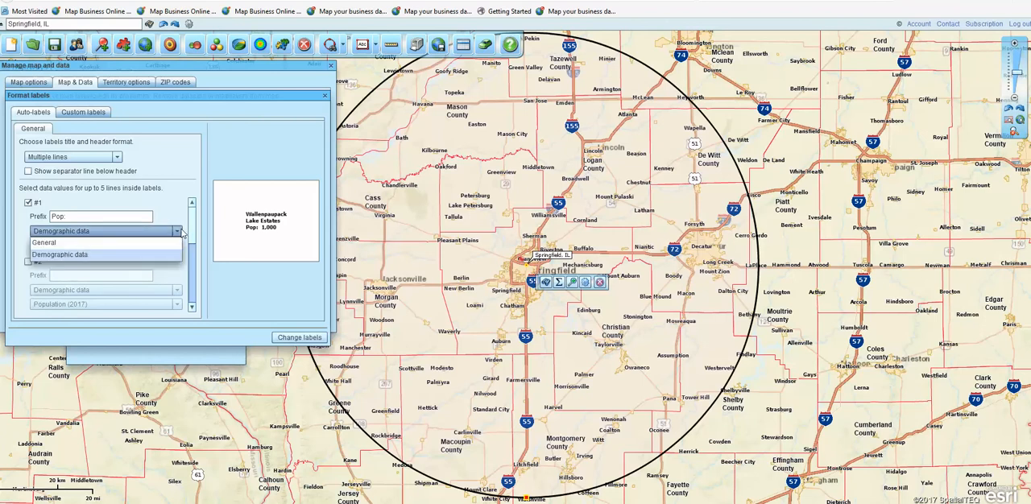
click(148, 255)
click(177, 233)
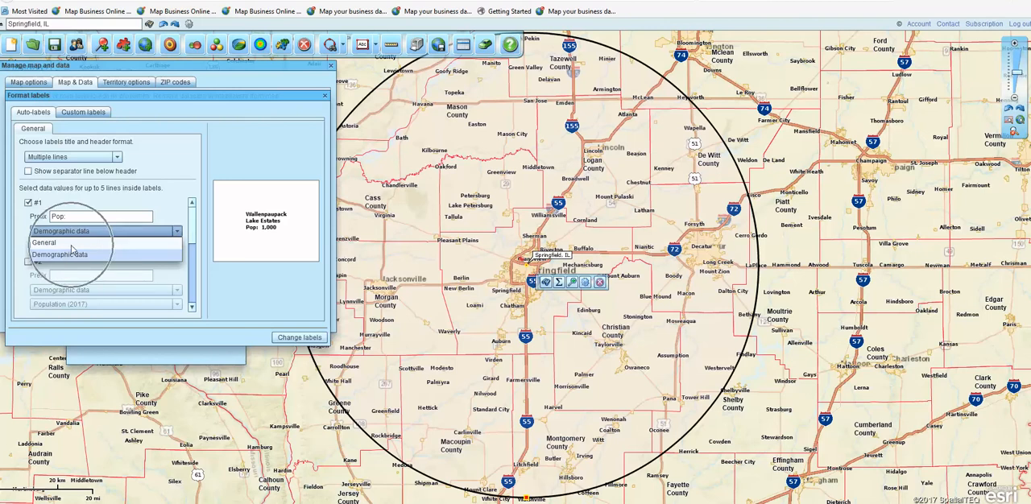
click(178, 212)
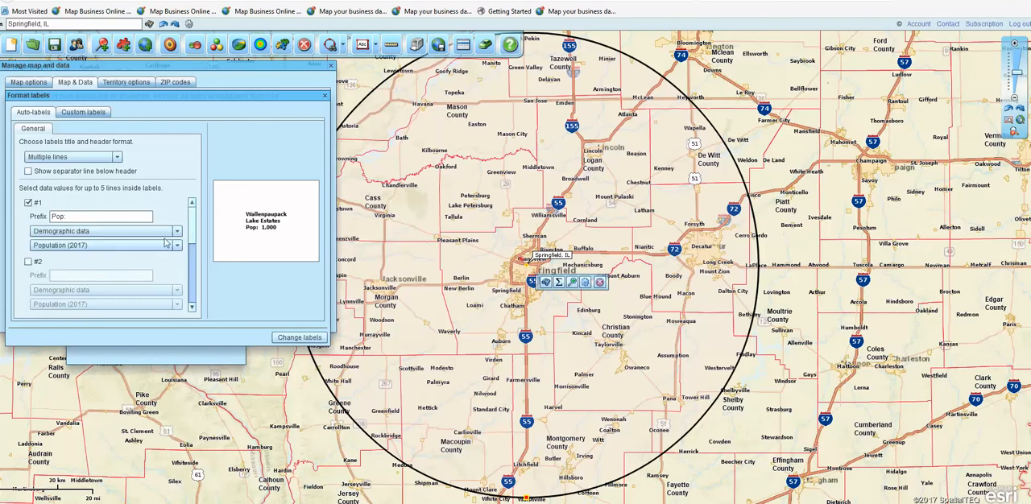
click(177, 249)
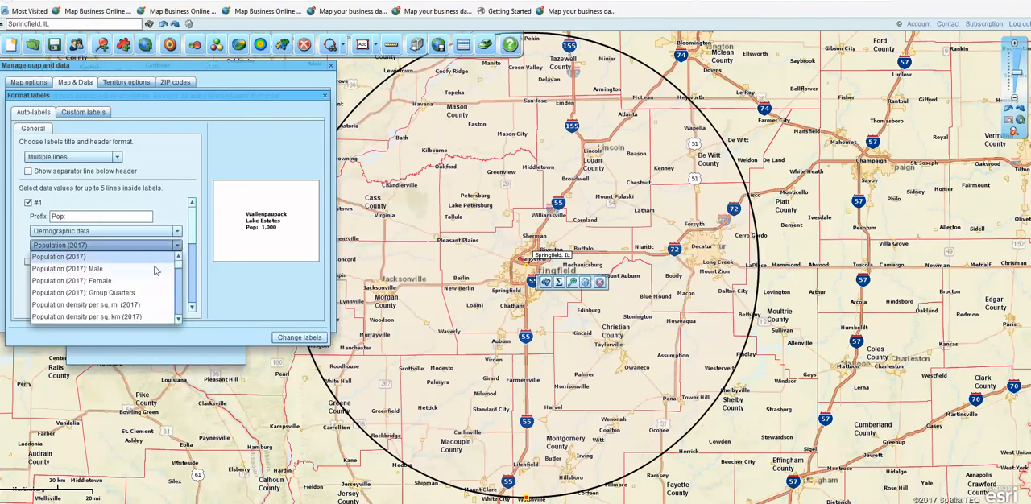
click(172, 185)
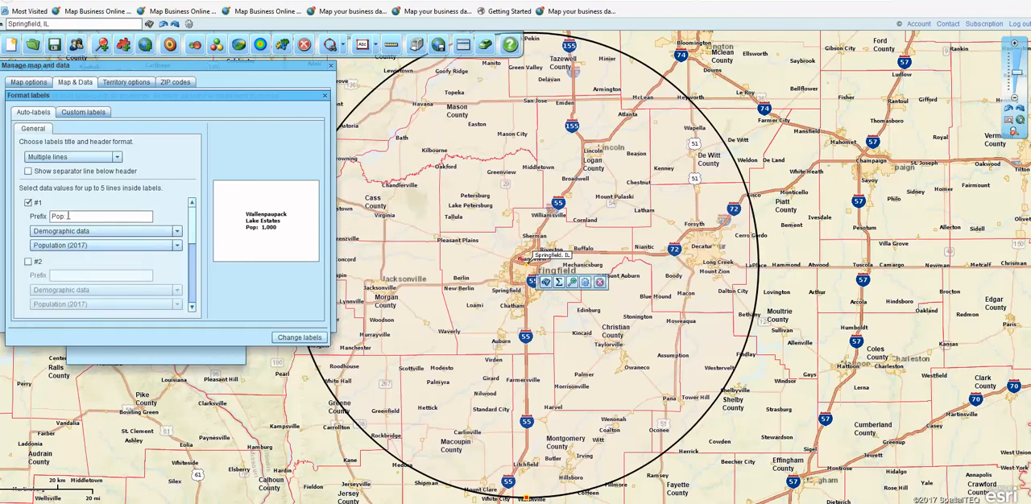
- Enable the second auto-label data line and set its demographic value to Population (2017): Male
click(28, 262)
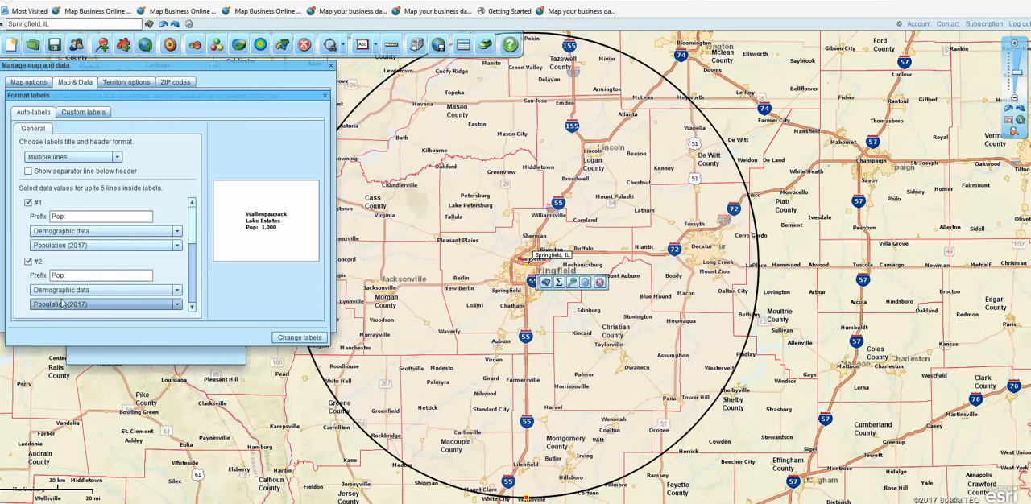
click(180, 290)
click(180, 290)
click(180, 290)
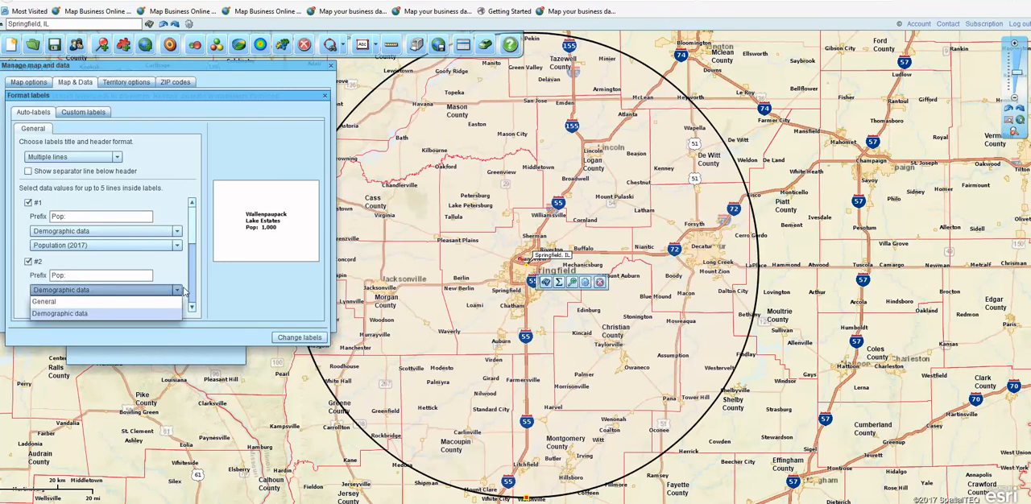
click(181, 290)
click(178, 304)
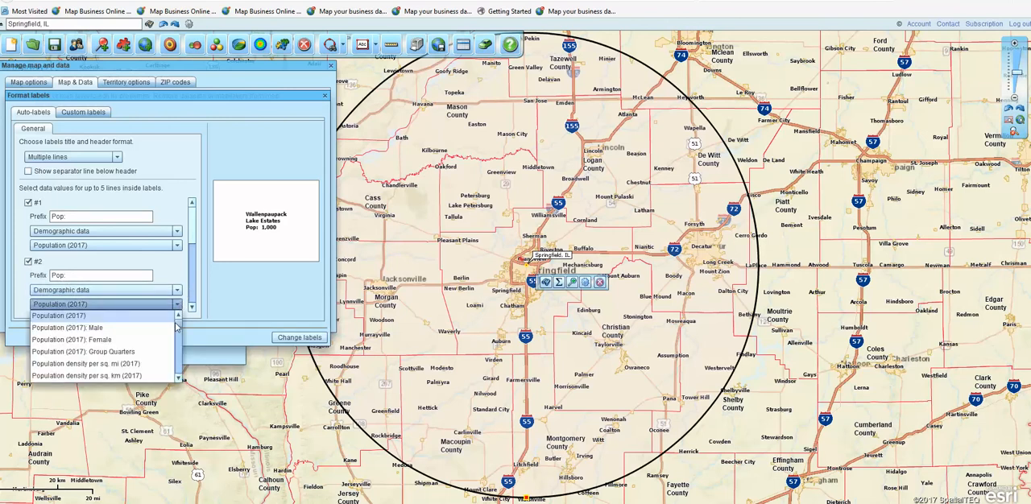
click(172, 327)
- Change the second label line's value to Median household income (2017) and set its prefix to "Med HH Inc:"
click(178, 305)
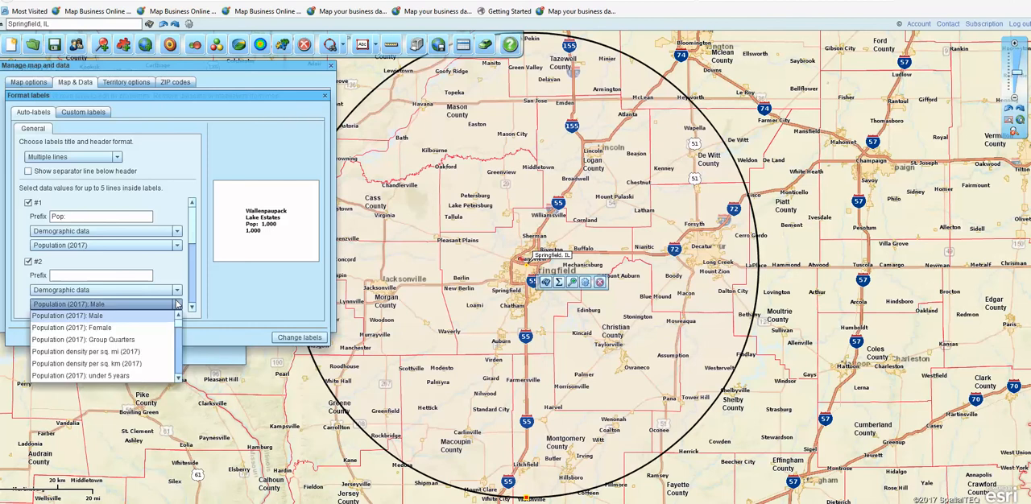
click(178, 378)
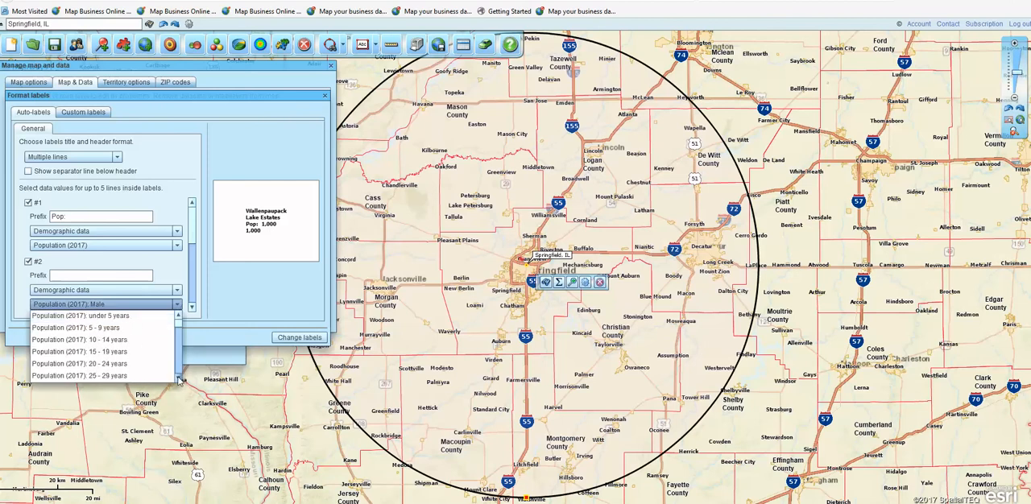
click(178, 378)
click(178, 377)
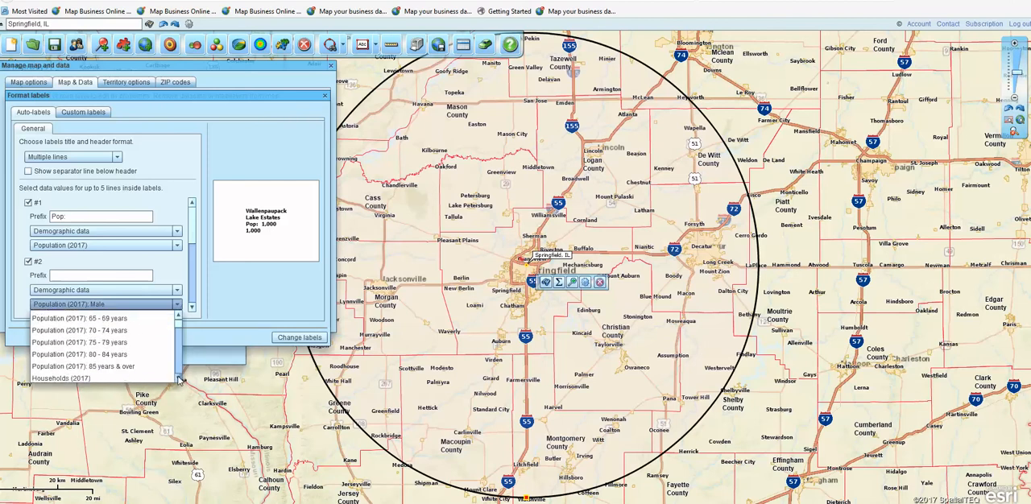
click(178, 378)
click(178, 378)
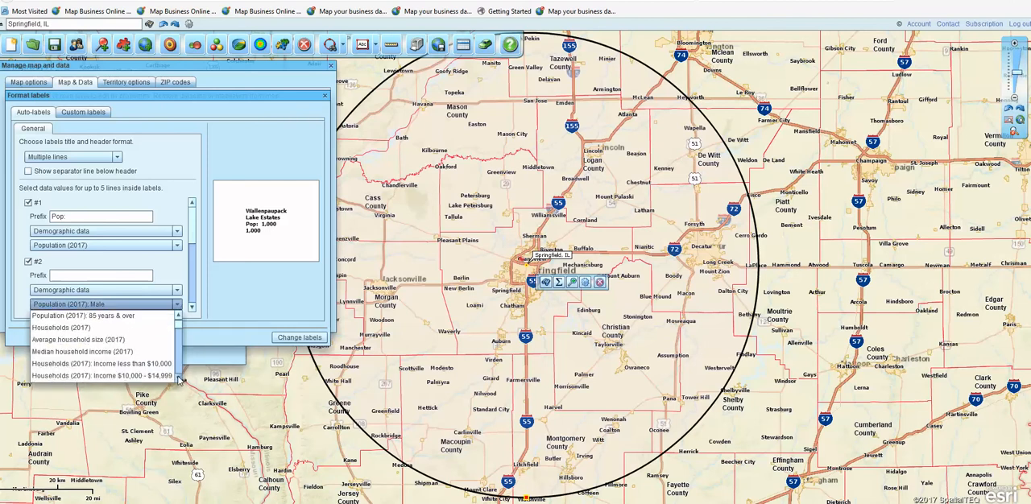
click(113, 352)
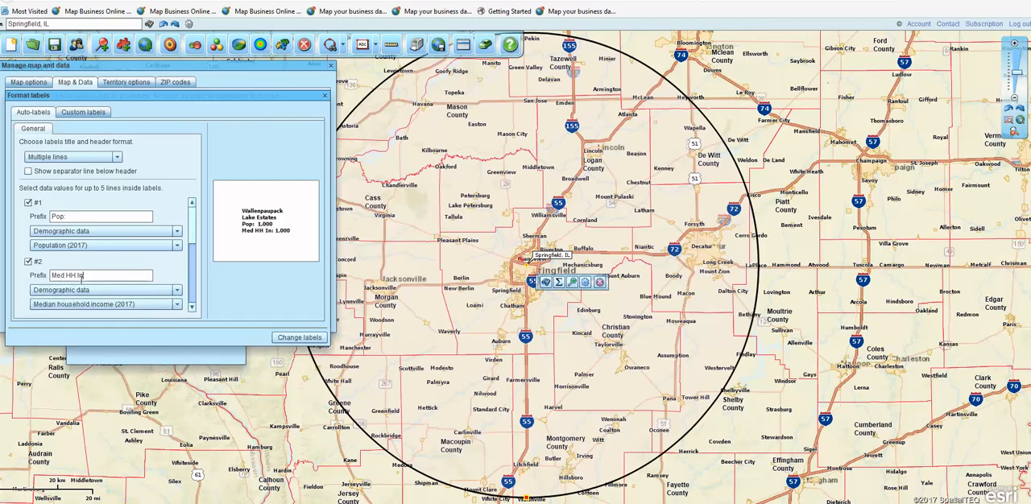
click(81, 276)
text(c:)
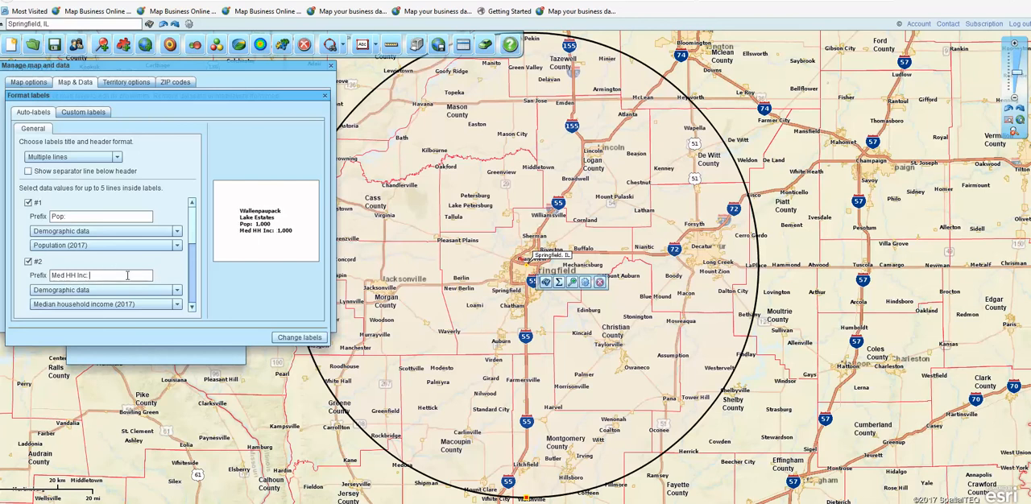
- Enable the third auto-label data line, check the values in its General category, and return the category to Demographic data
scroll(197, 231, down, 1)
scroll(196, 232, down, 2)
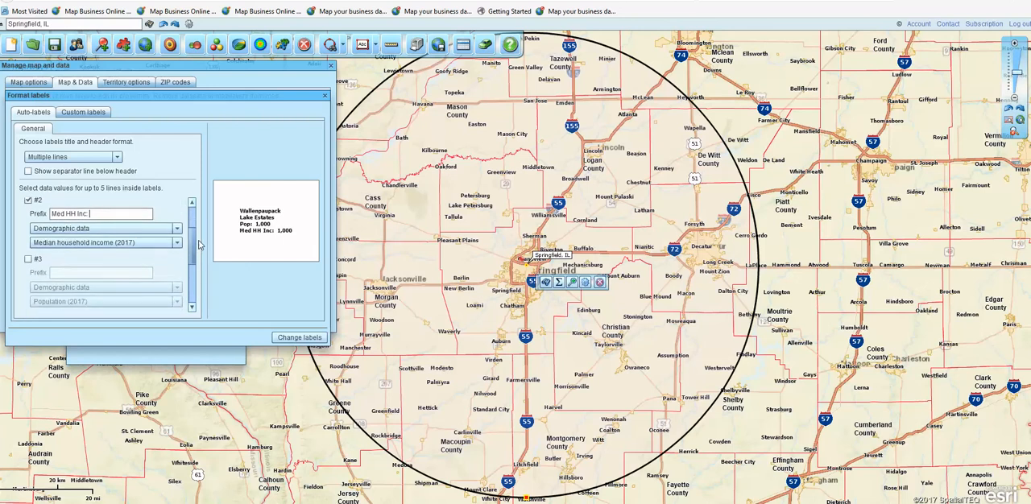
click(29, 256)
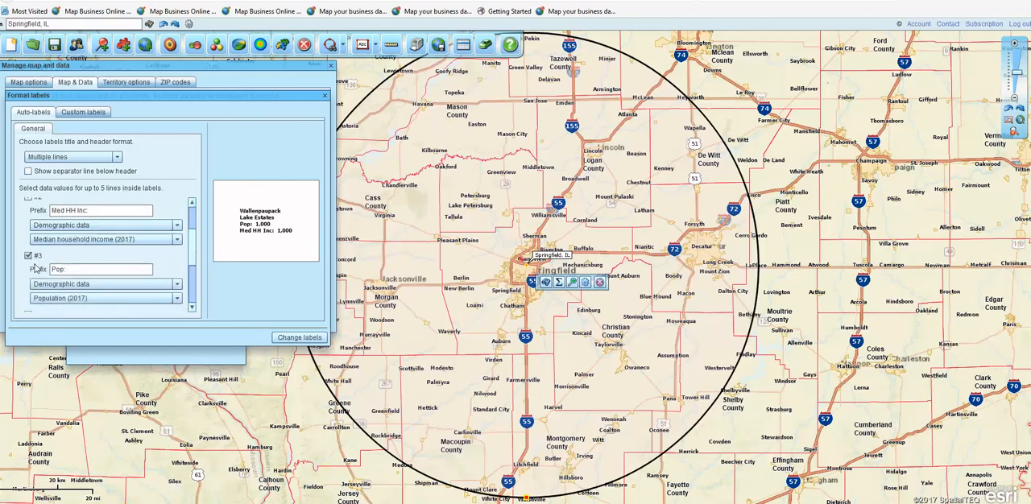
click(178, 285)
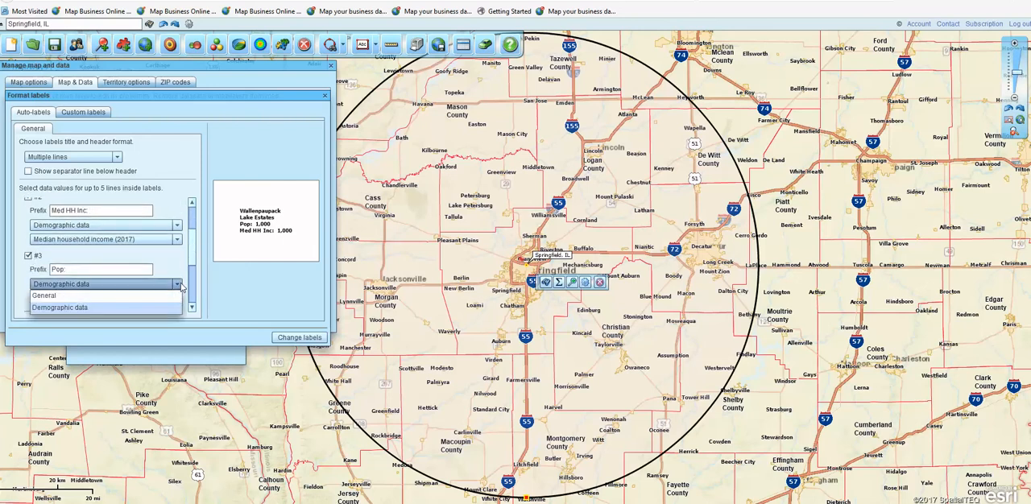
click(142, 296)
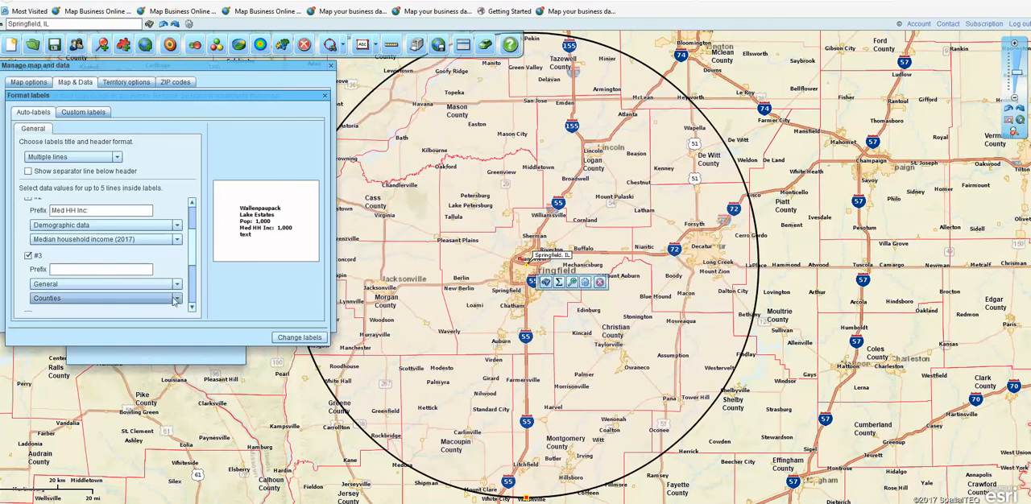
click(179, 298)
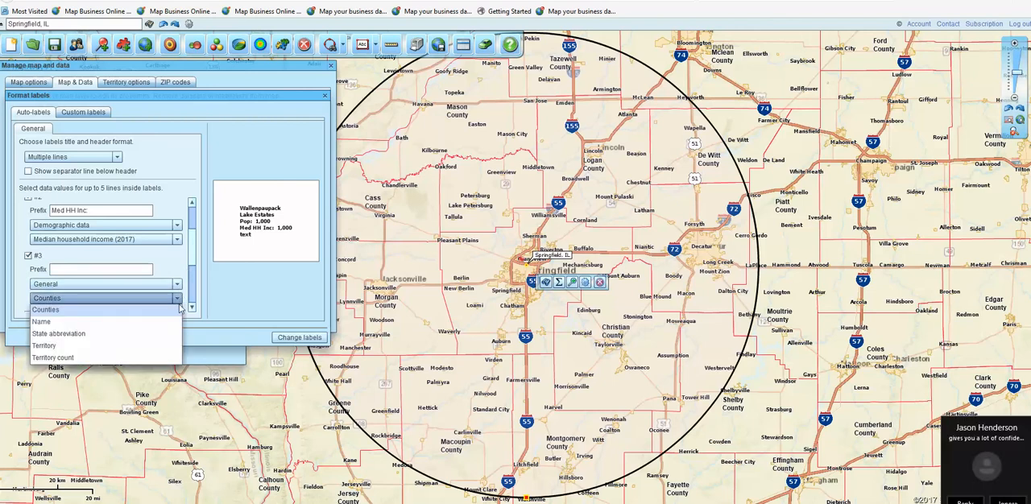
click(147, 286)
click(149, 295)
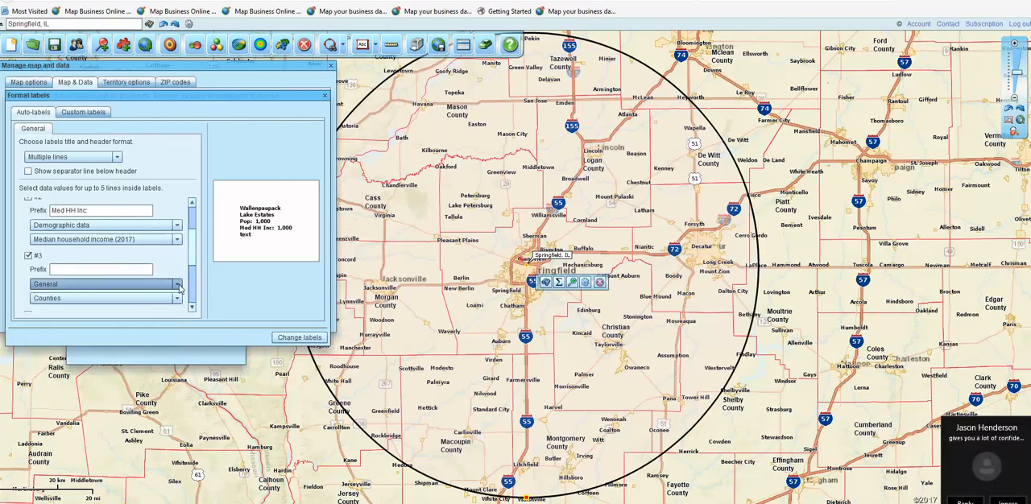
click(109, 290)
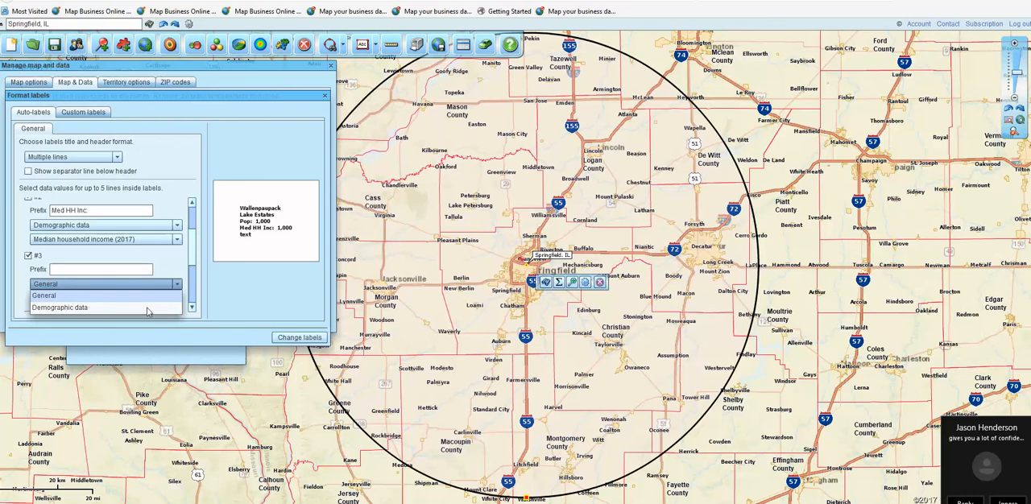
click(149, 309)
- Set the third label line's demographic value to Housing units (2015): Renter occupied
click(177, 299)
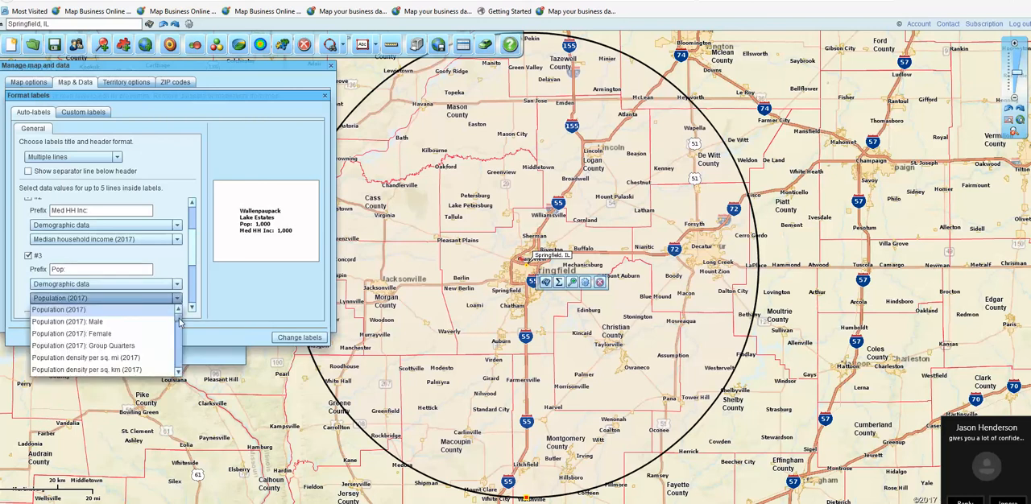
scroll(180, 323, down, 5)
scroll(180, 323, down, 10)
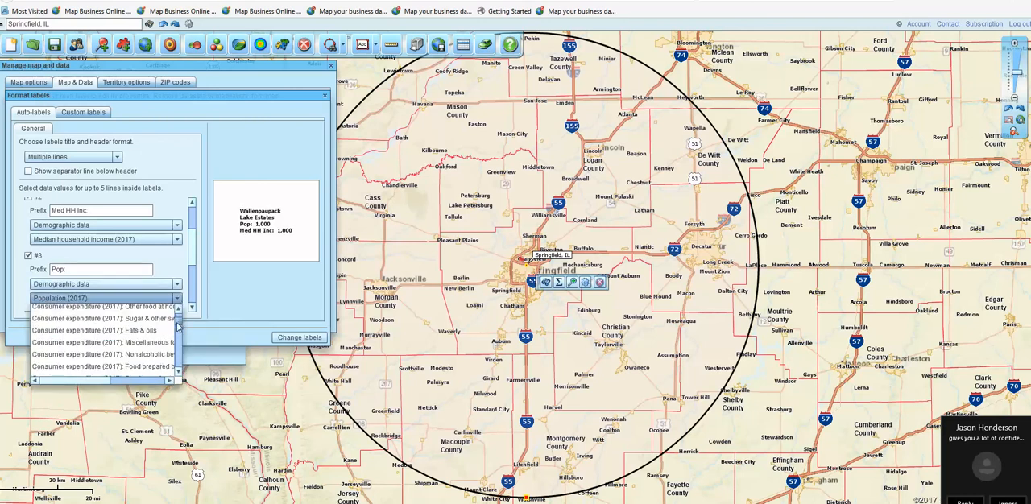
scroll(177, 325, down, 3)
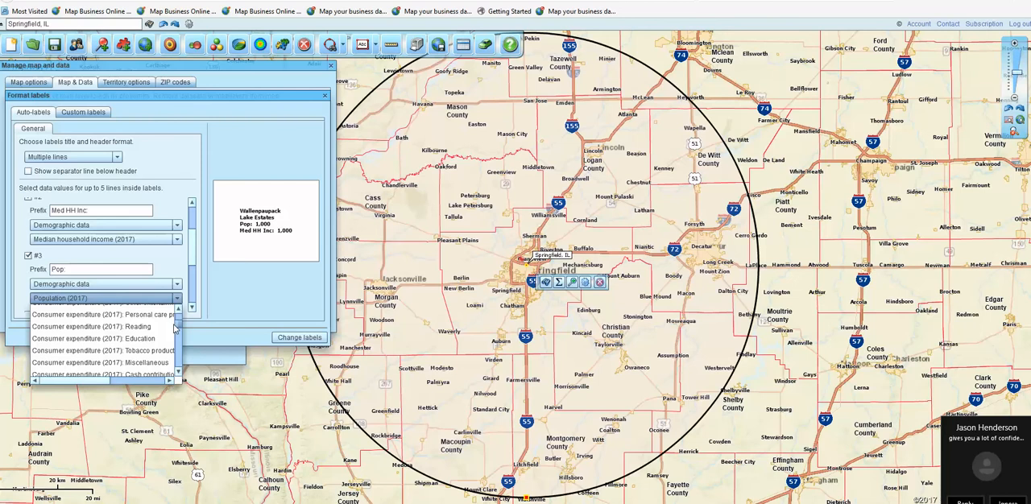
drag(174, 323, 173, 336)
scroll(172, 329, down, 3)
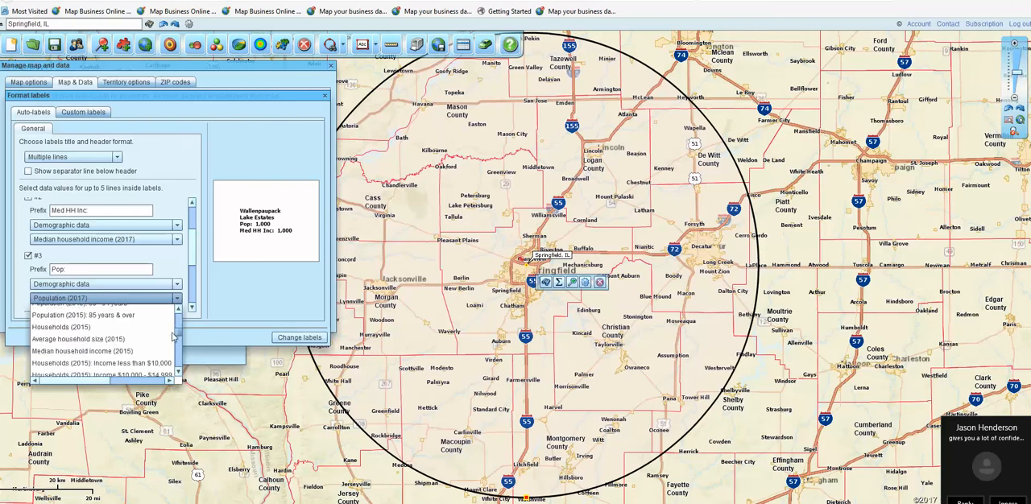
click(178, 372)
click(179, 372)
click(179, 372)
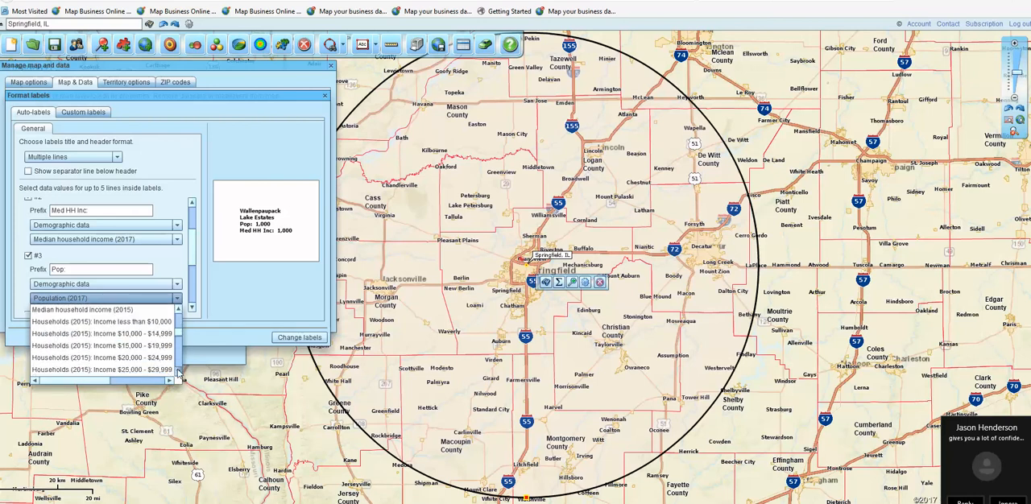
click(179, 372)
click(179, 372)
click(179, 372)
click(179, 372)
click(179, 372)
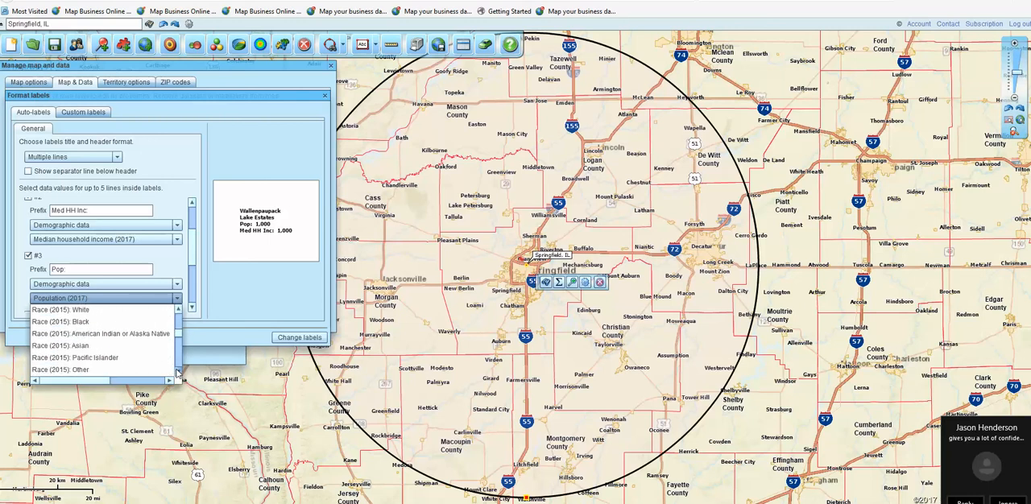
click(179, 372)
click(179, 372)
click(179, 372)
click(179, 372)
click(178, 372)
click(179, 372)
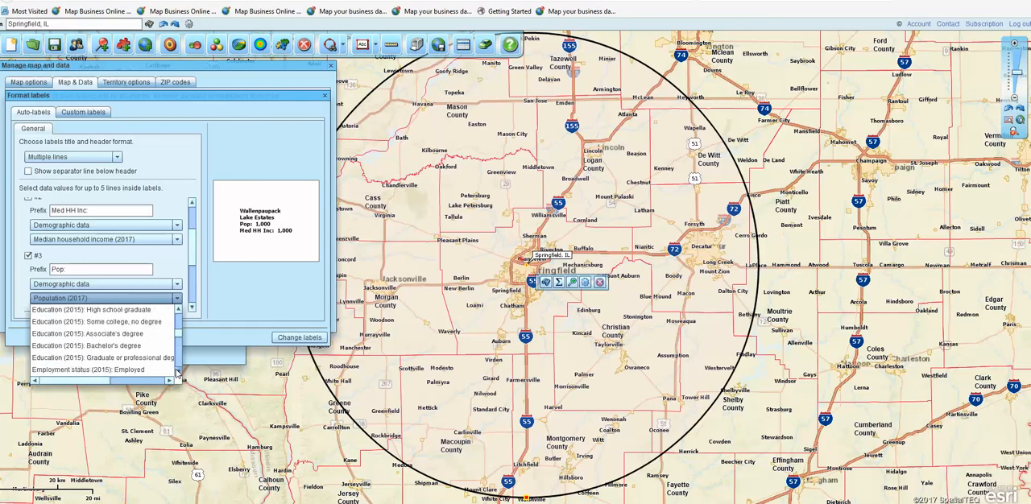
click(179, 372)
click(179, 372)
click(179, 372)
click(178, 372)
click(179, 372)
click(179, 372)
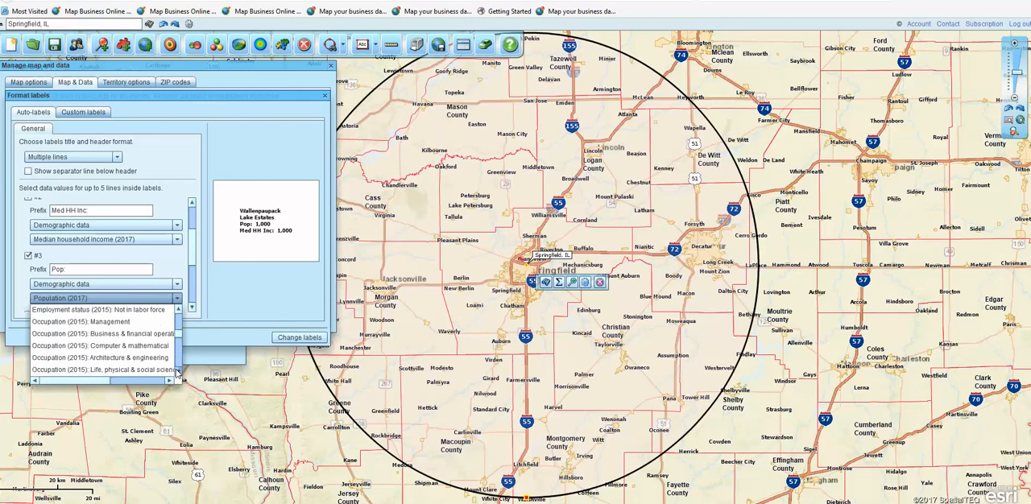
click(179, 372)
click(179, 372)
click(179, 372)
click(179, 372)
click(178, 372)
click(179, 372)
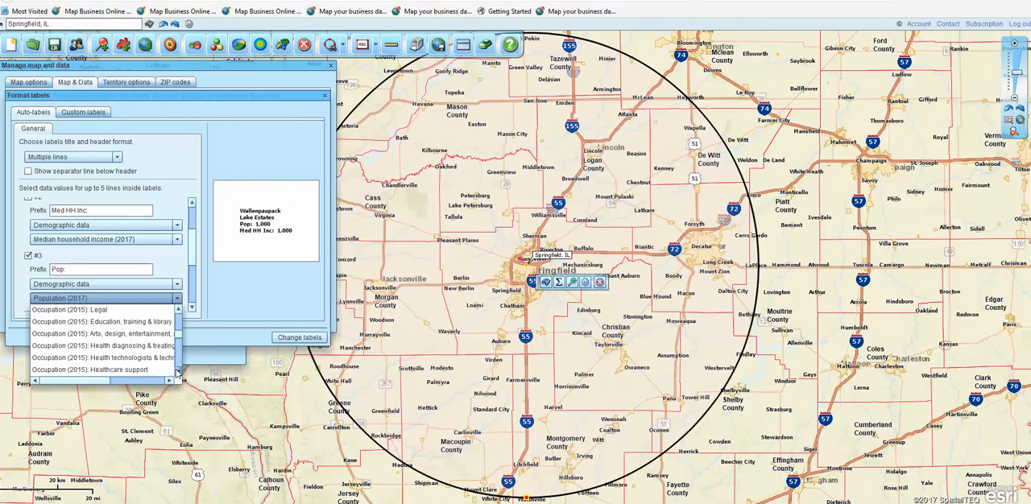
click(179, 372)
click(179, 372)
click(179, 372)
click(179, 372)
click(177, 372)
click(177, 372)
click(177, 372)
click(177, 372)
click(177, 372)
click(178, 372)
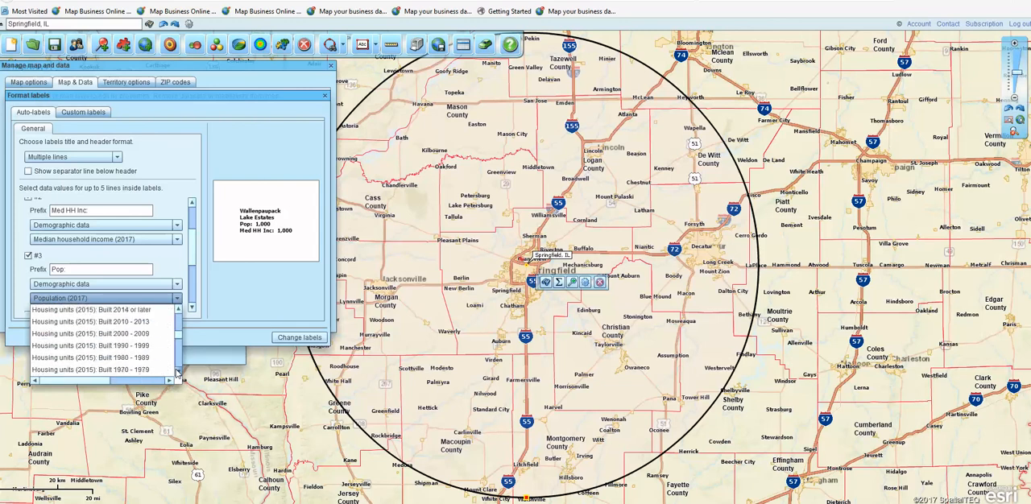
click(177, 372)
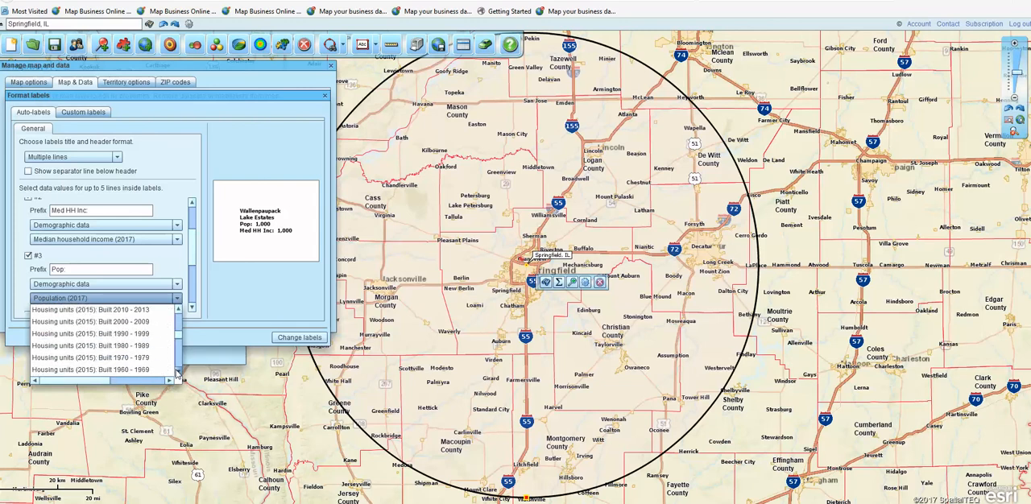
click(178, 308)
click(178, 308)
click(178, 308)
click(178, 308)
click(178, 308)
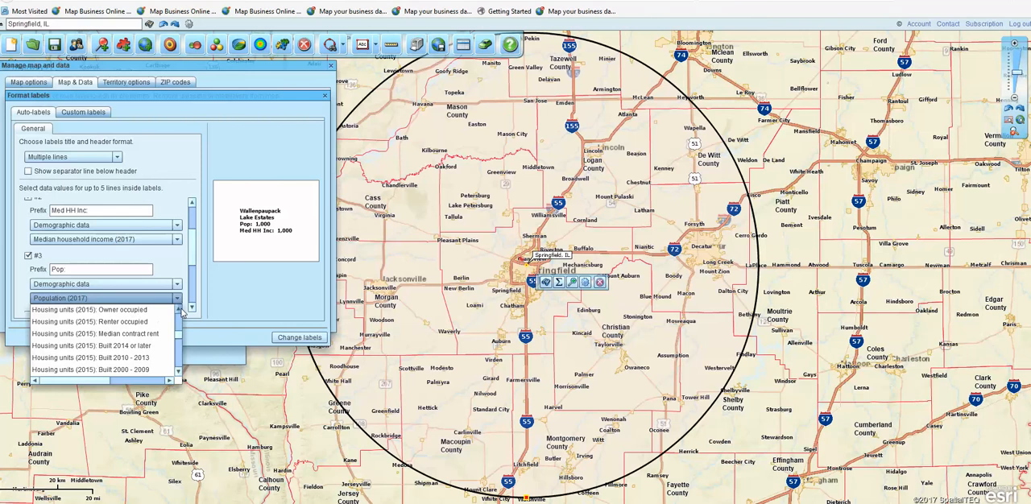
click(60, 323)
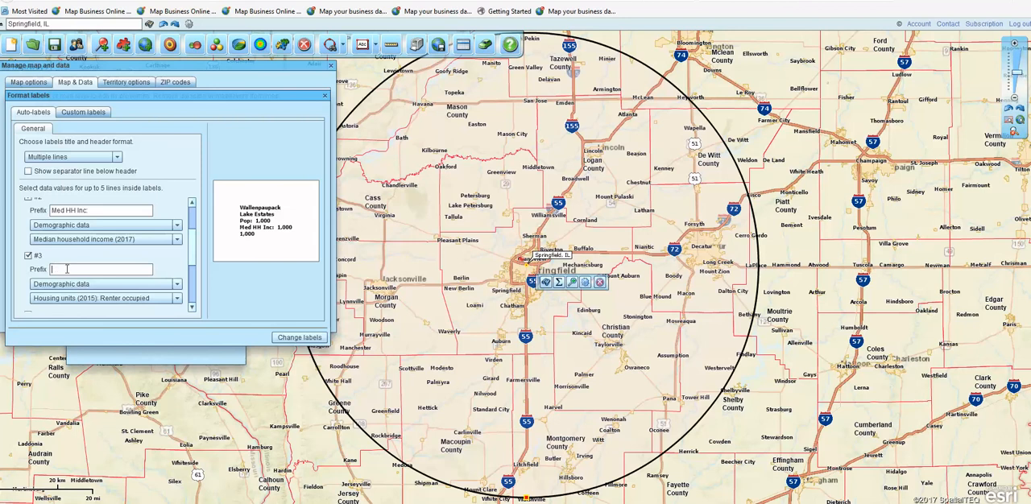
- Set the third label line's prefix to "Hs Units Rent:", apply the label changes and close the map and data settings
text(Hs Units Ren)
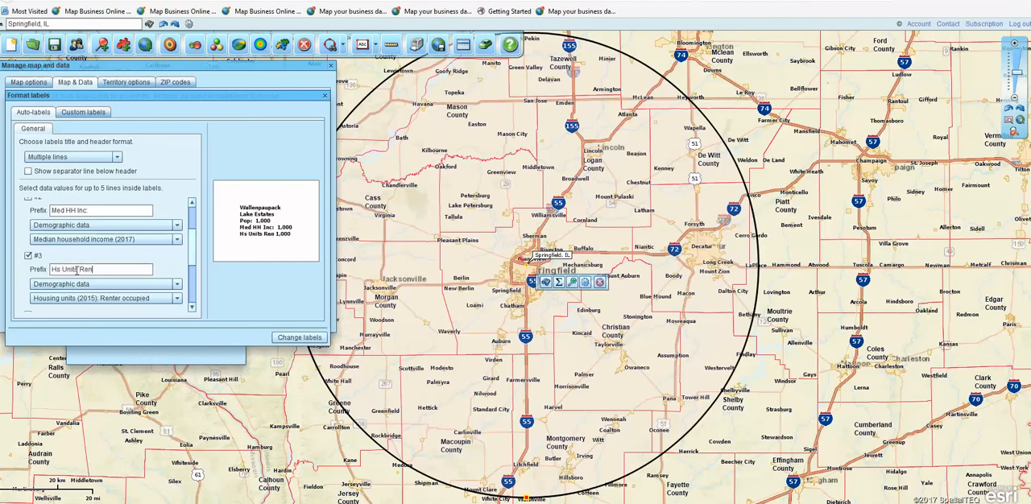
text(t:)
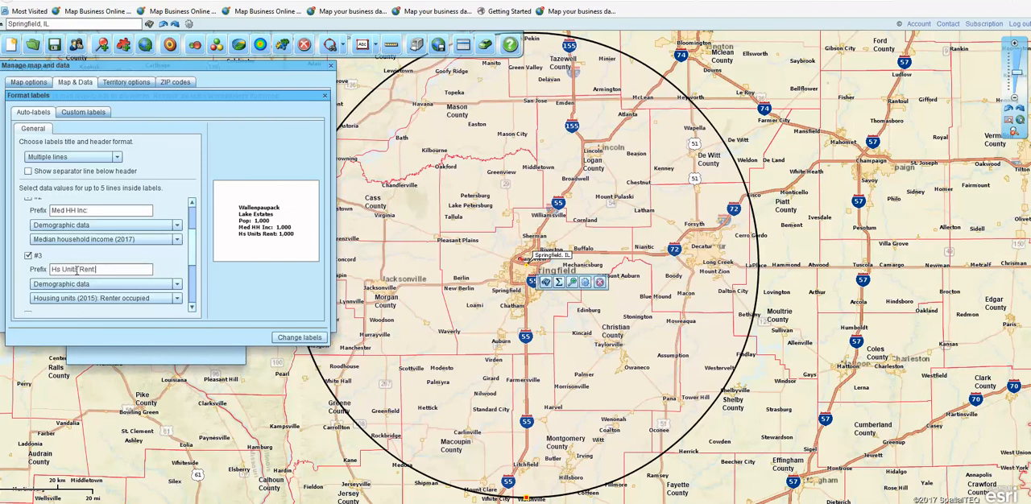
click(299, 337)
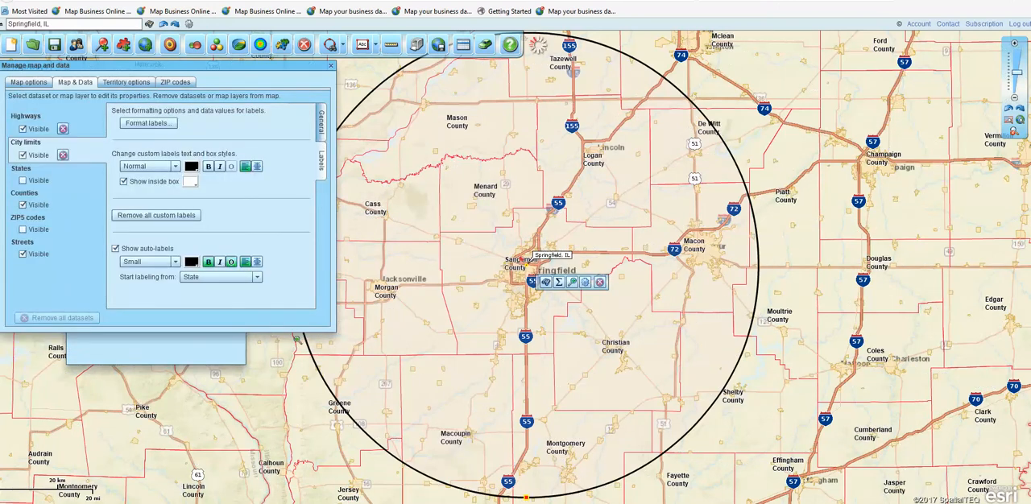
click(330, 65)
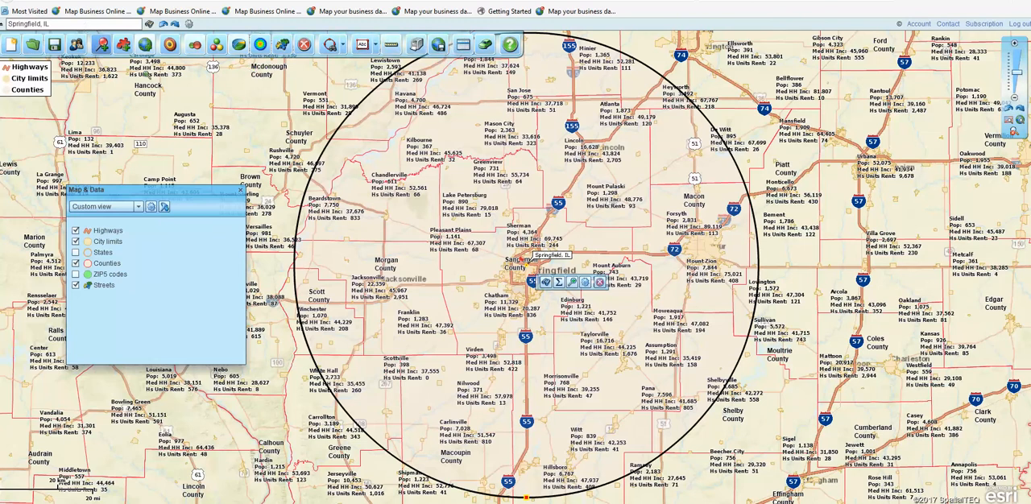
- Generate a PNG image of the current map view and start saving it to disk
click(439, 46)
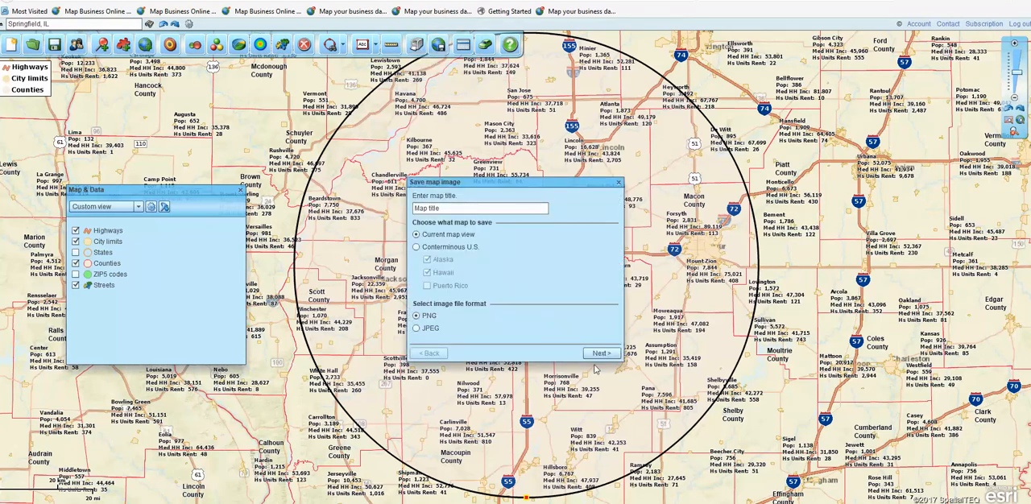
click(602, 355)
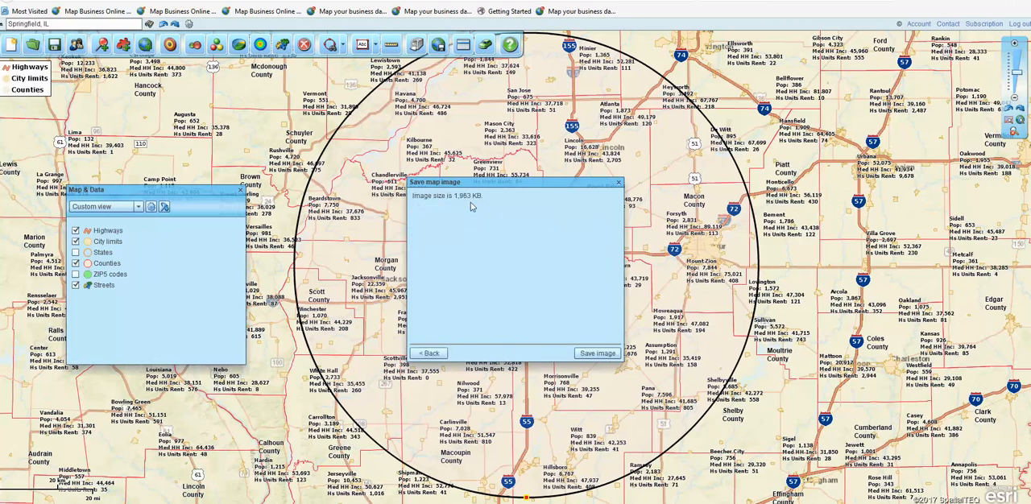
click(597, 353)
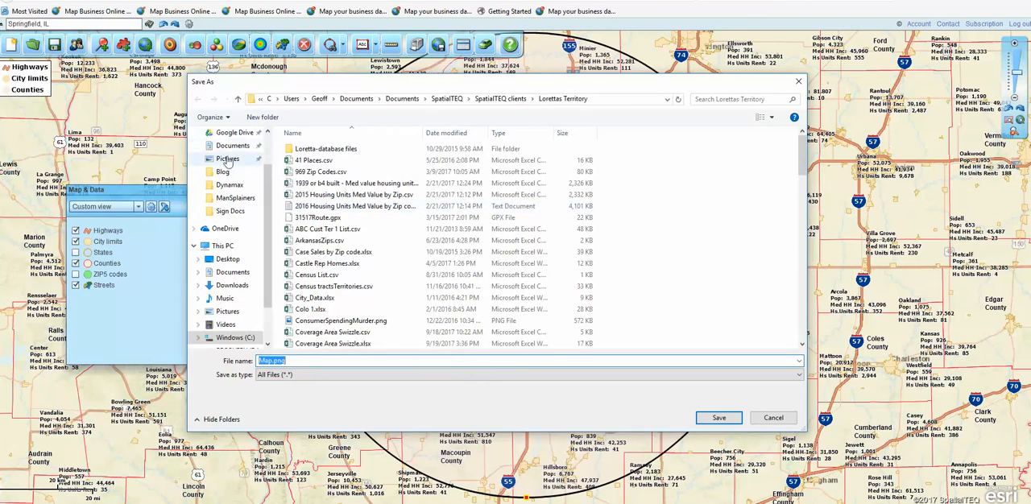
- Save the map image in the Pictures folder as RealEstate.png
click(227, 146)
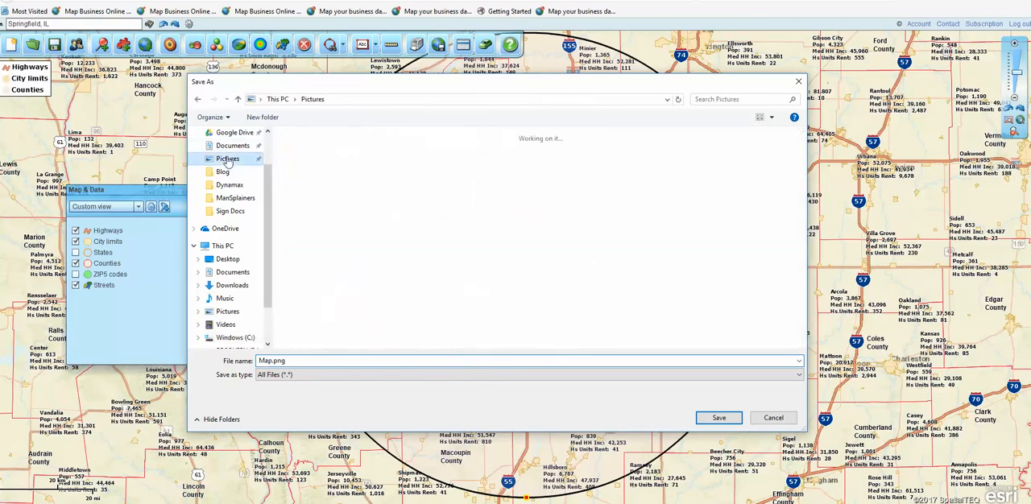
click(271, 360)
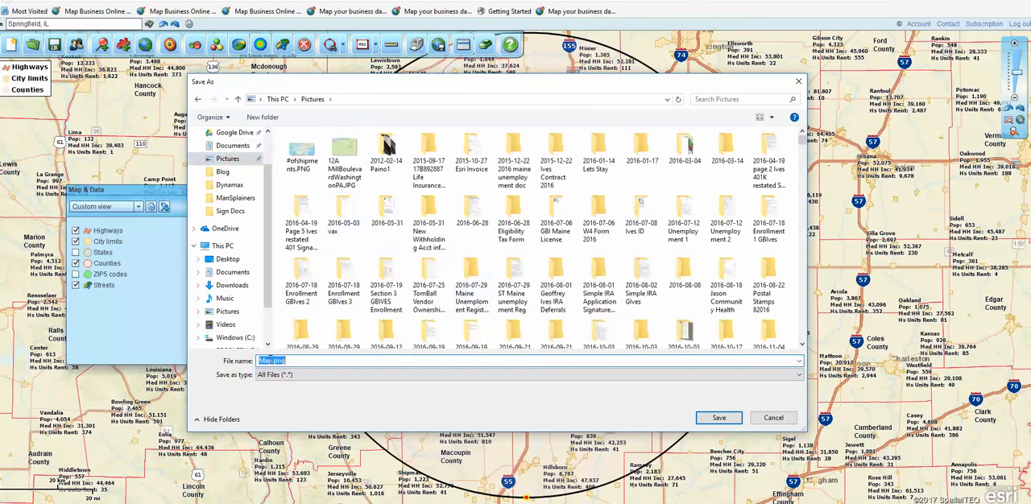
click(270, 360)
drag(271, 360, 249, 362)
text(RealEstate)
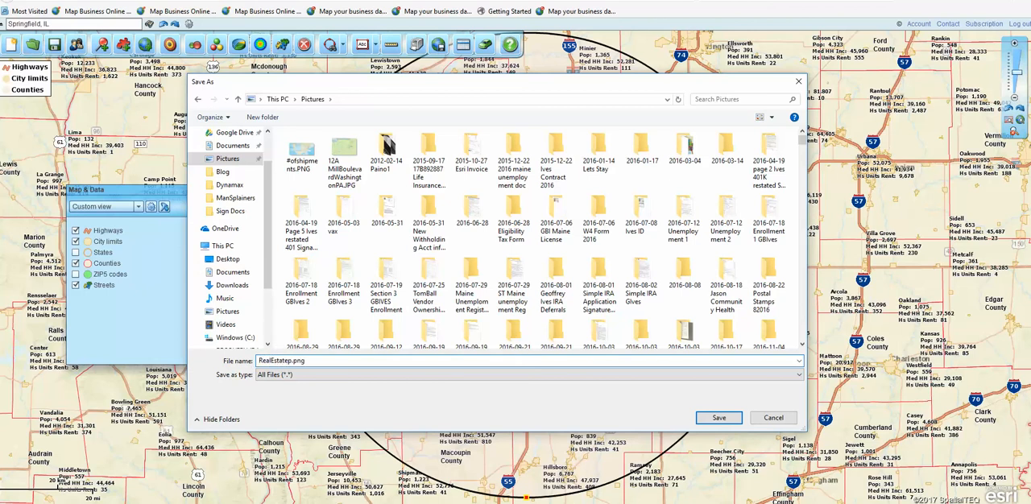
key(Delete)
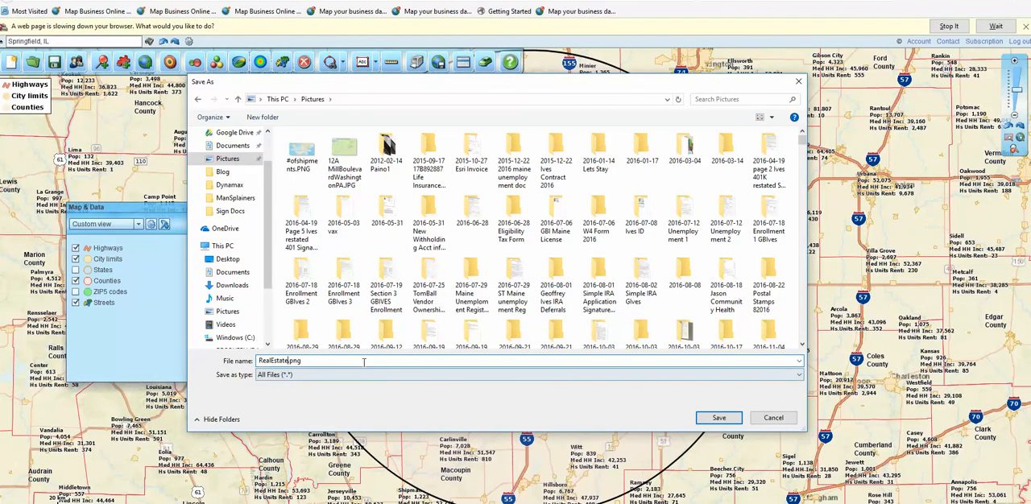
click(730, 420)
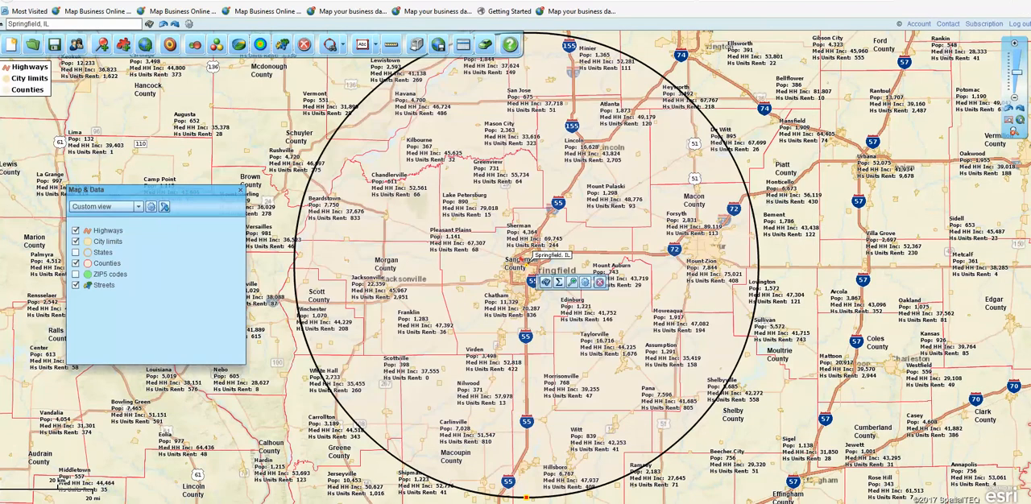